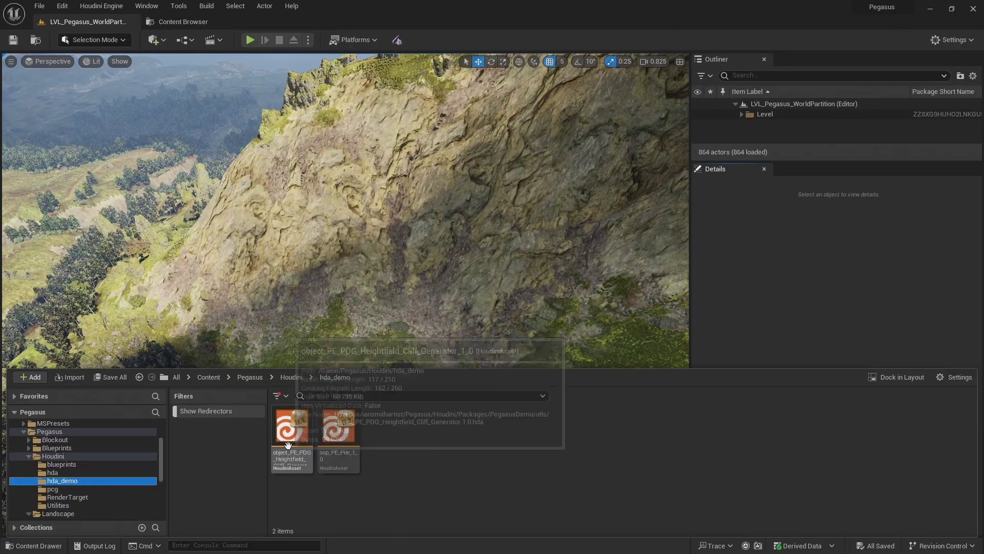
Place the PDG cliff generator, open 06_Cliff_Tile_Split, and fly around the cliff tiles
drag(286, 426, 431, 319)
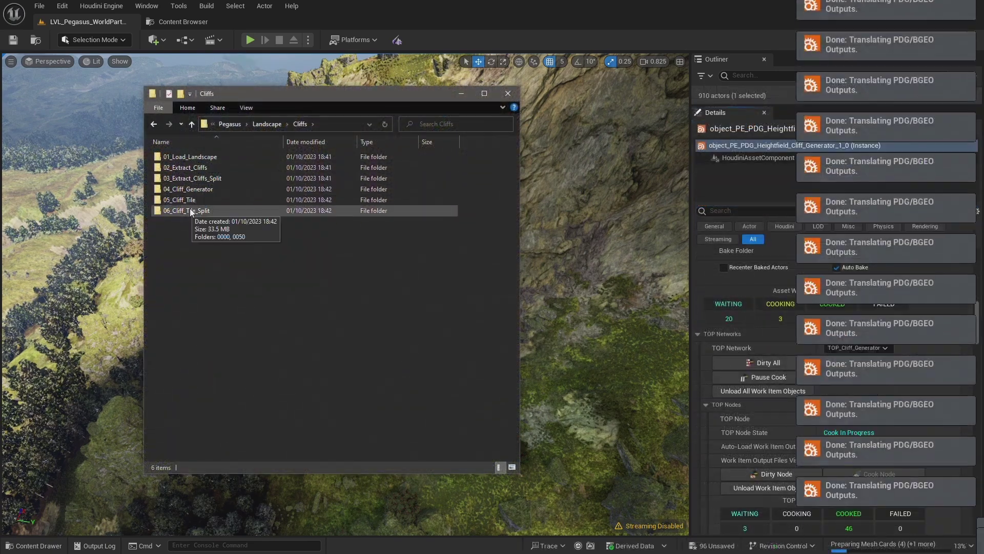
double_click(187, 210)
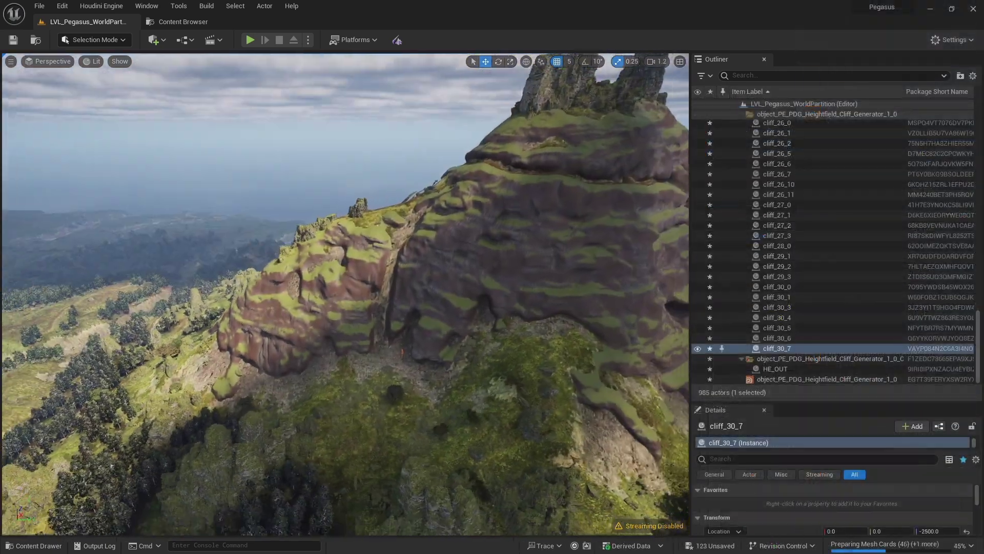
right_drag(309, 211, 309, 212)
right_drag(454, 357, 455, 357)
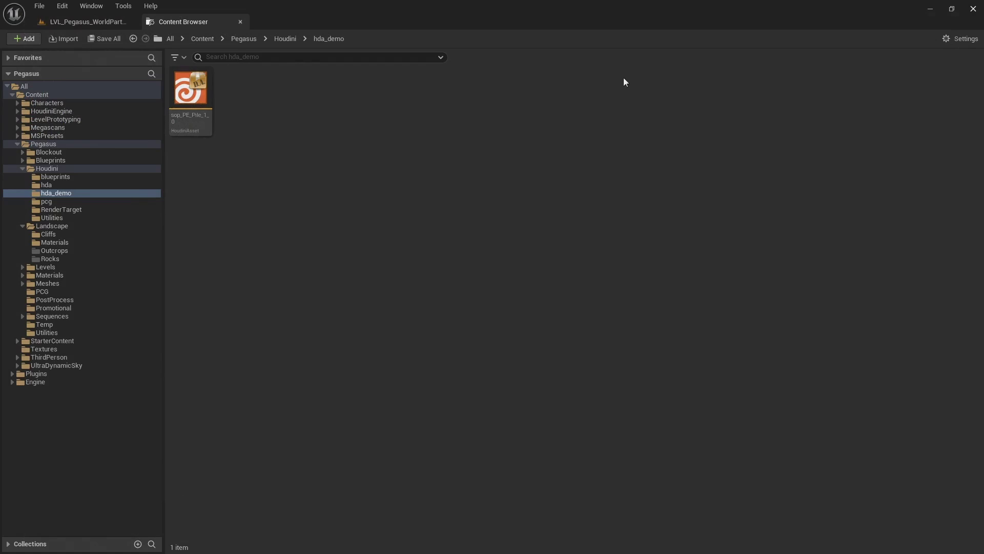
Import object_PE_PDG_Heightfield_Cliff_Generator.1.0.hda into /Game/Pegasus/Houdini/hda_demo
right_click(281, 84)
click(314, 106)
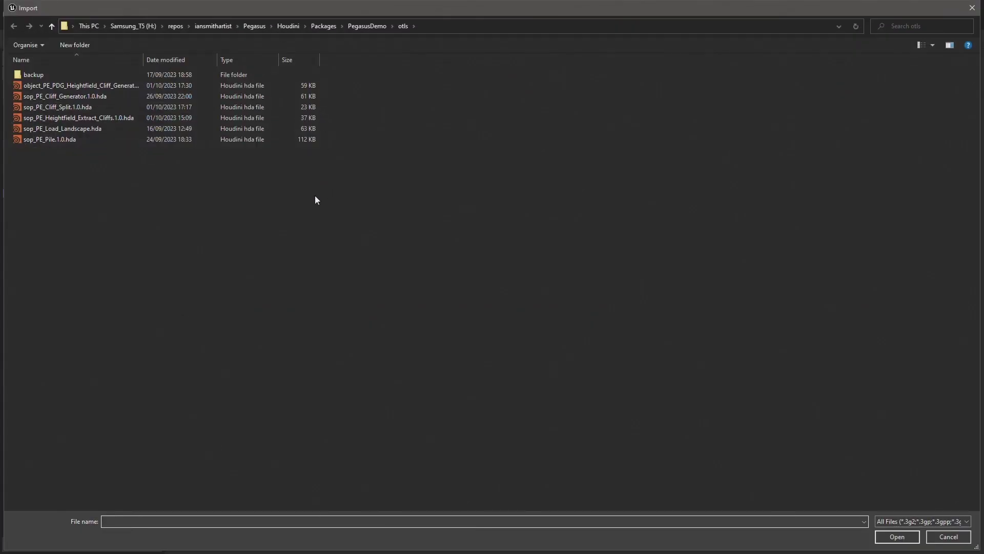
drag(145, 60, 199, 61)
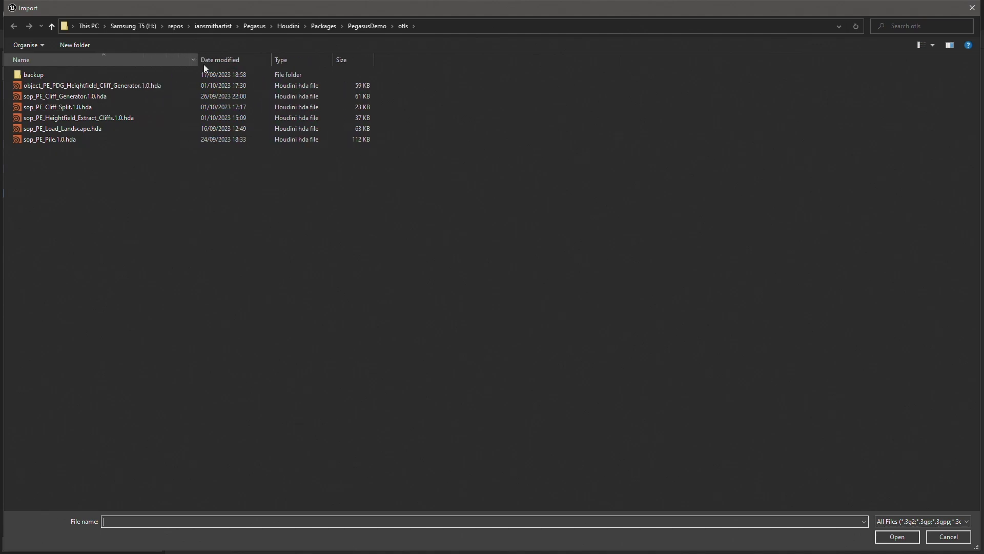
click(125, 86)
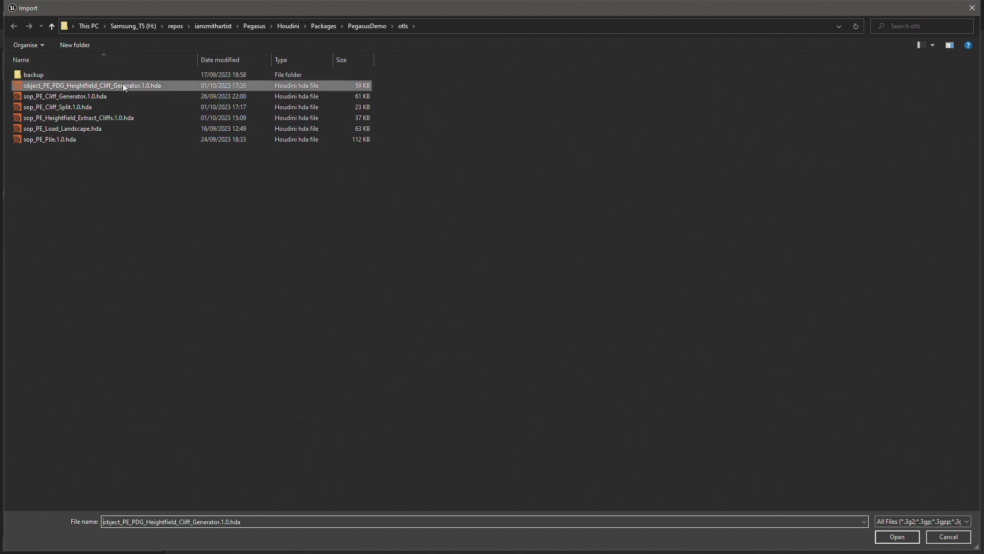
double_click(124, 86)
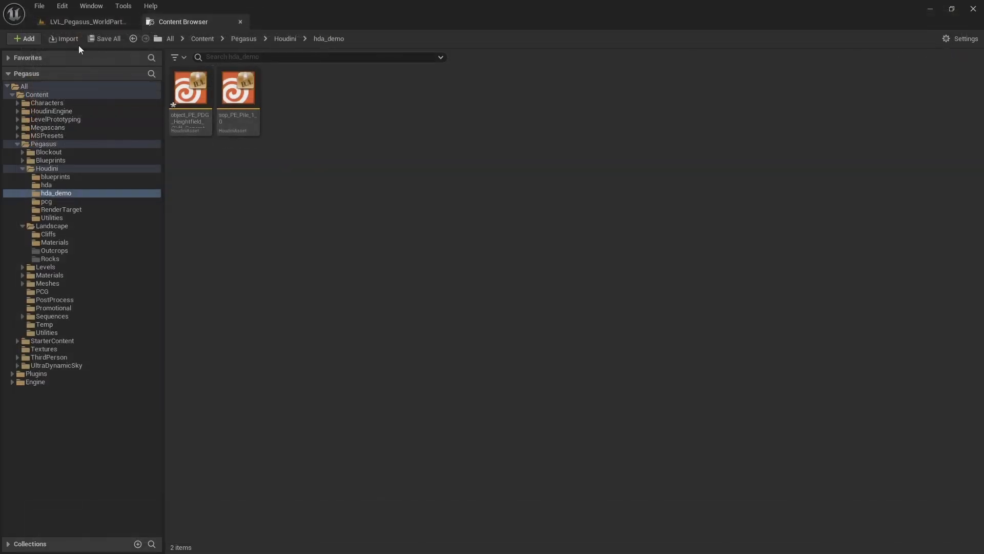
click(89, 22)
Drag the cliff generator asset into the level and create a Houdini Engine session
click(33, 545)
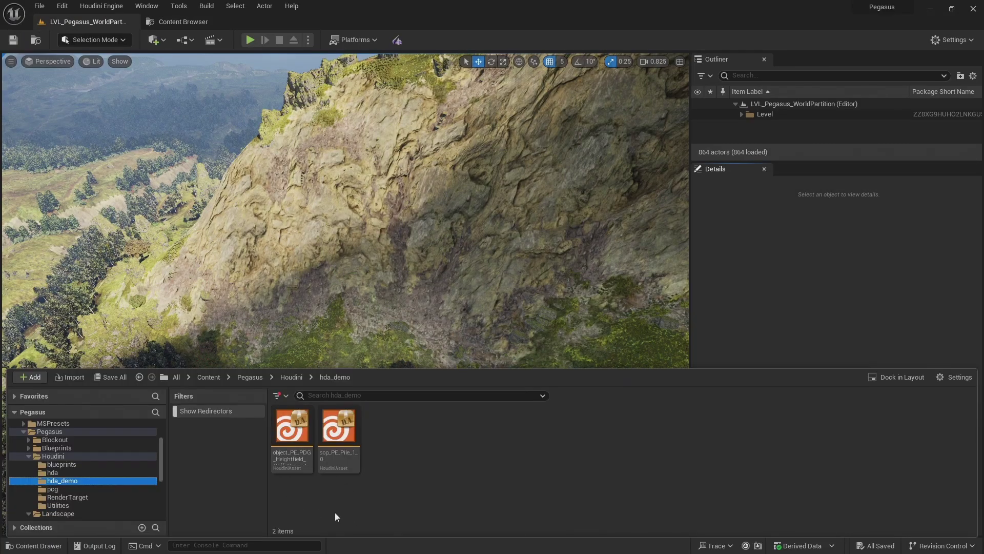
drag(287, 444, 430, 319)
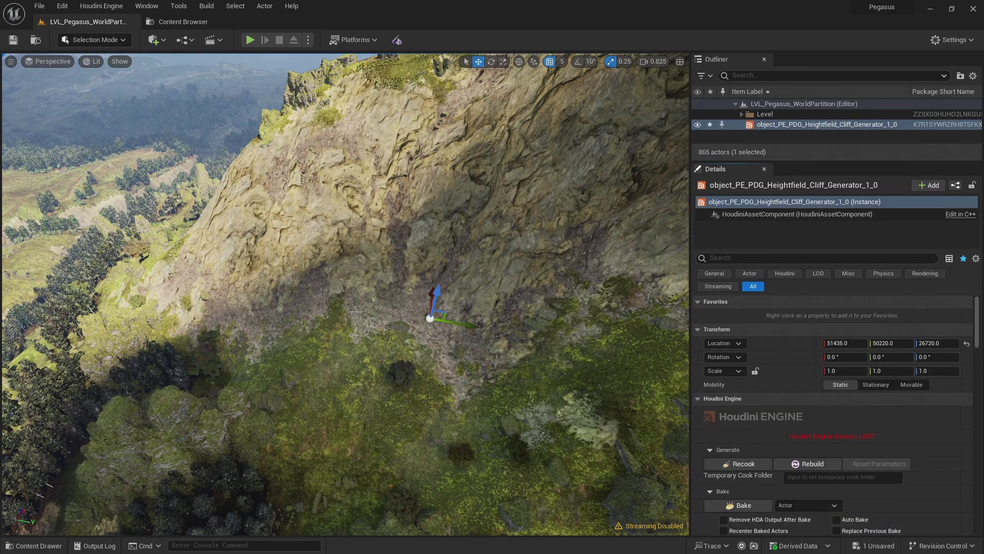
click(112, 7)
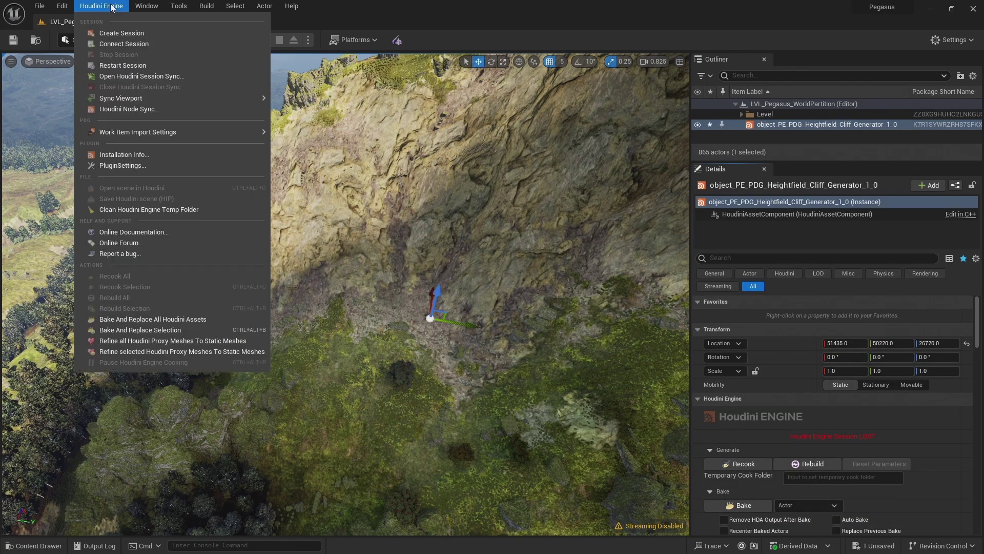
click(122, 33)
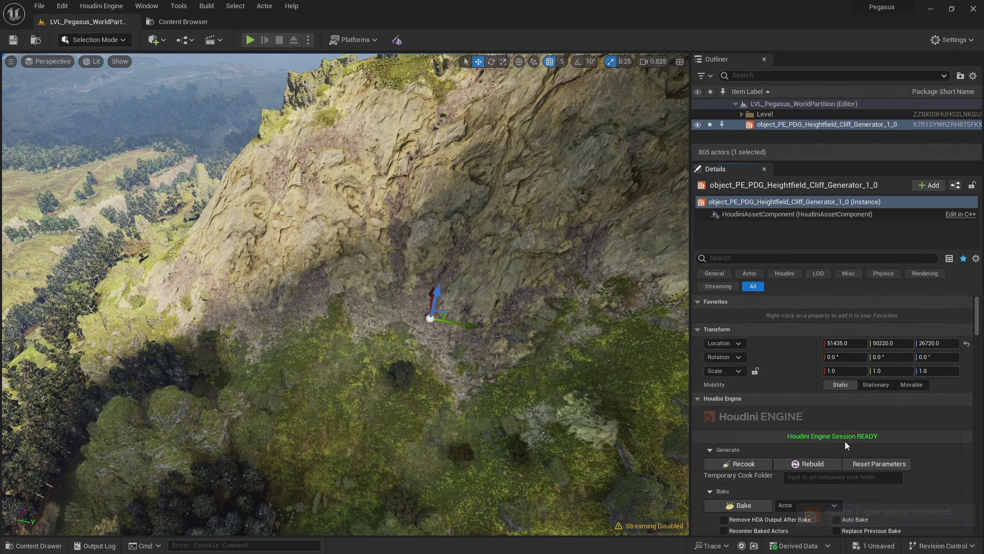
Enlarge the Details panel, collapse Houdini Engine, and review PDG Asset Link's TOP Node options
drag(788, 160, 792, 57)
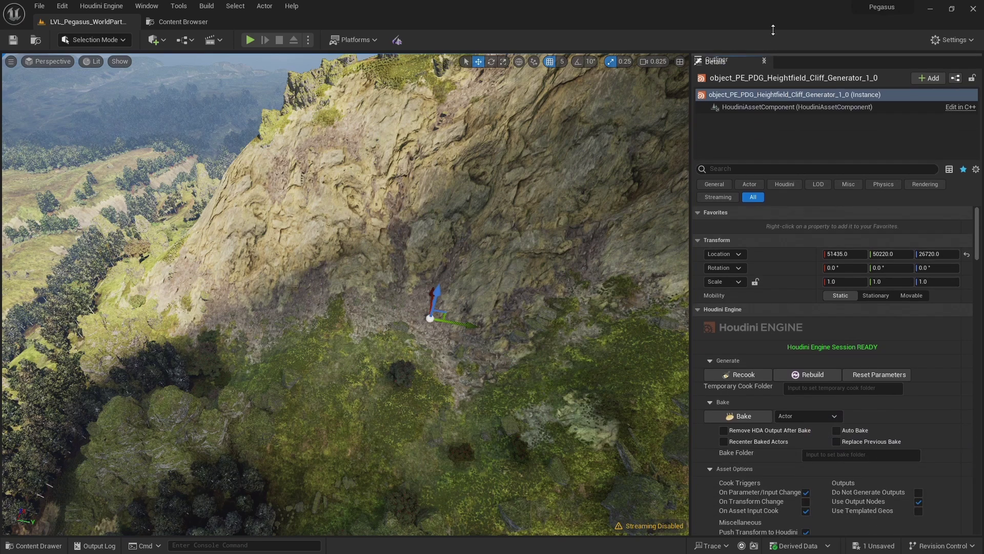
scroll(811, 283, down, 2)
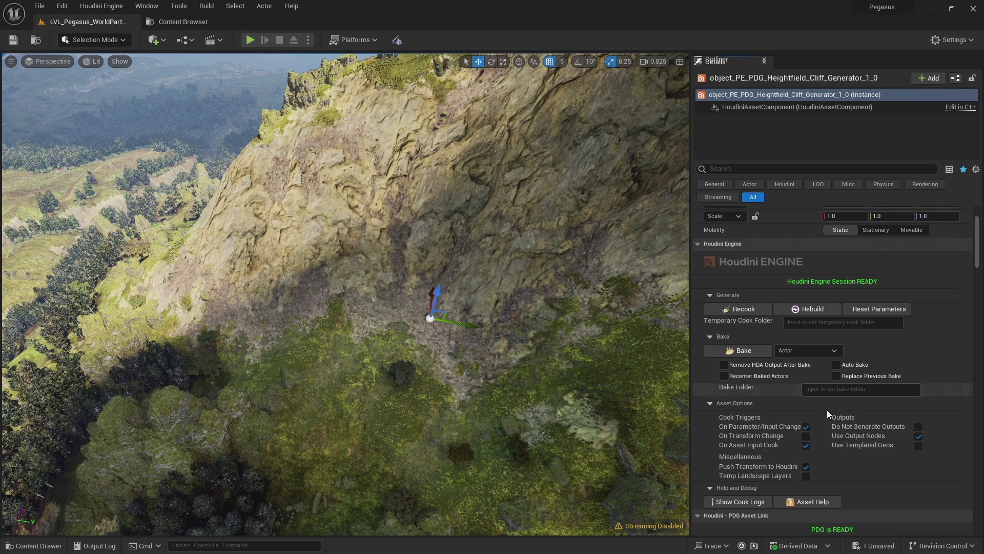
click(699, 243)
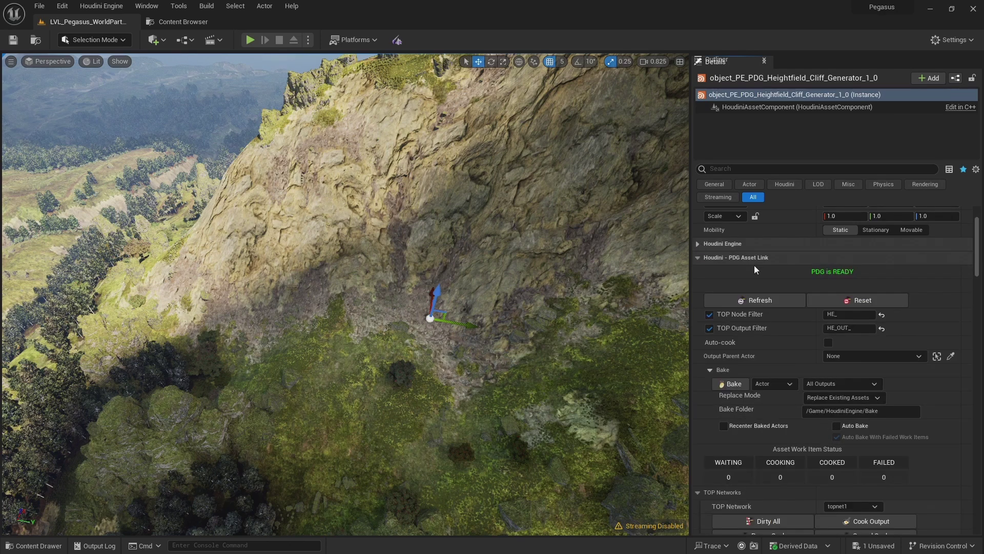
scroll(789, 263, down, 1)
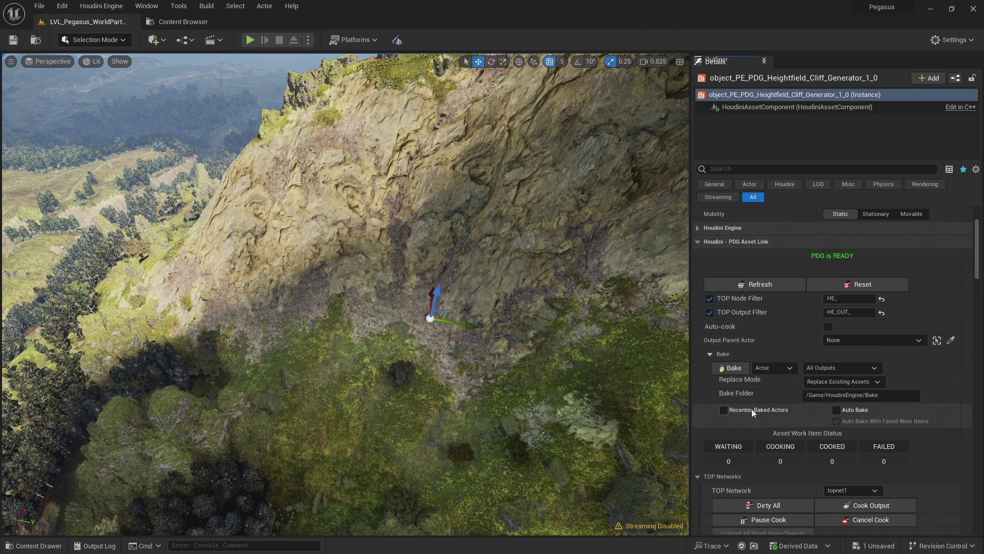
scroll(752, 408, down, 1)
scroll(760, 398, down, 10)
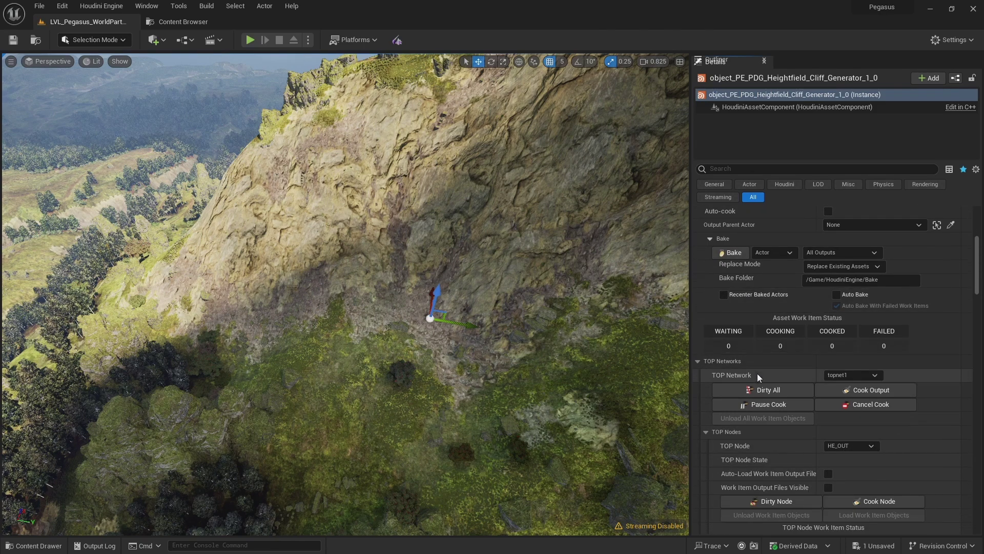
scroll(773, 346, down, 1)
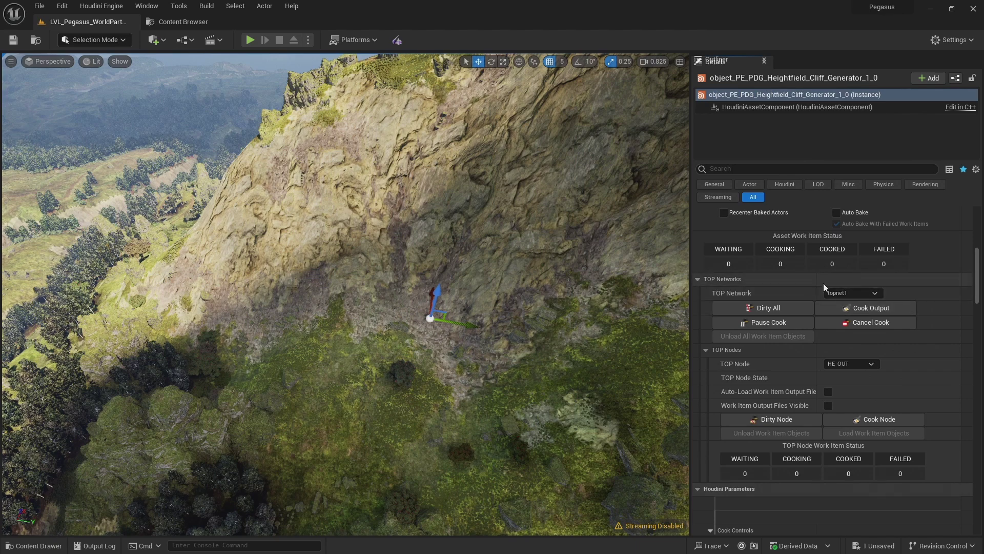
scroll(841, 263, down, 2)
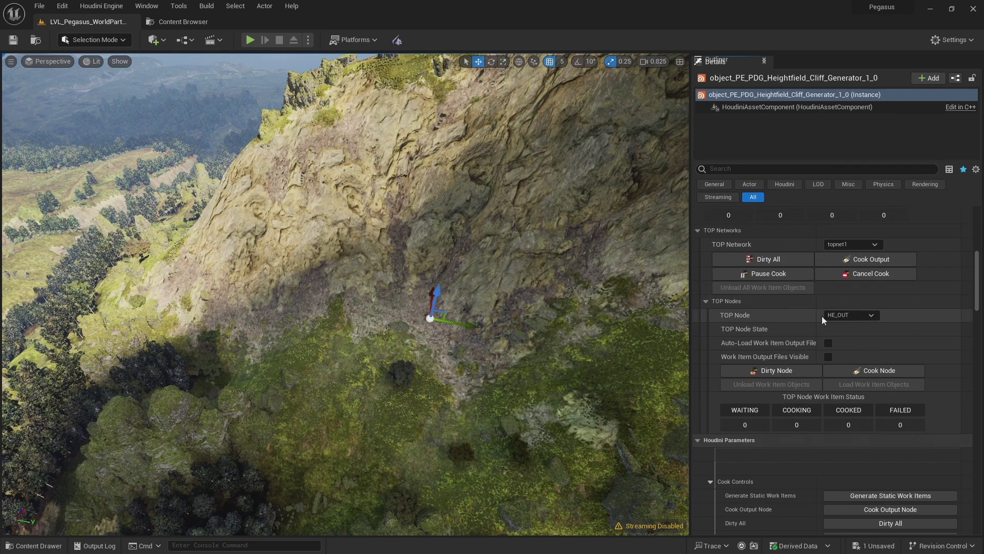
click(863, 315)
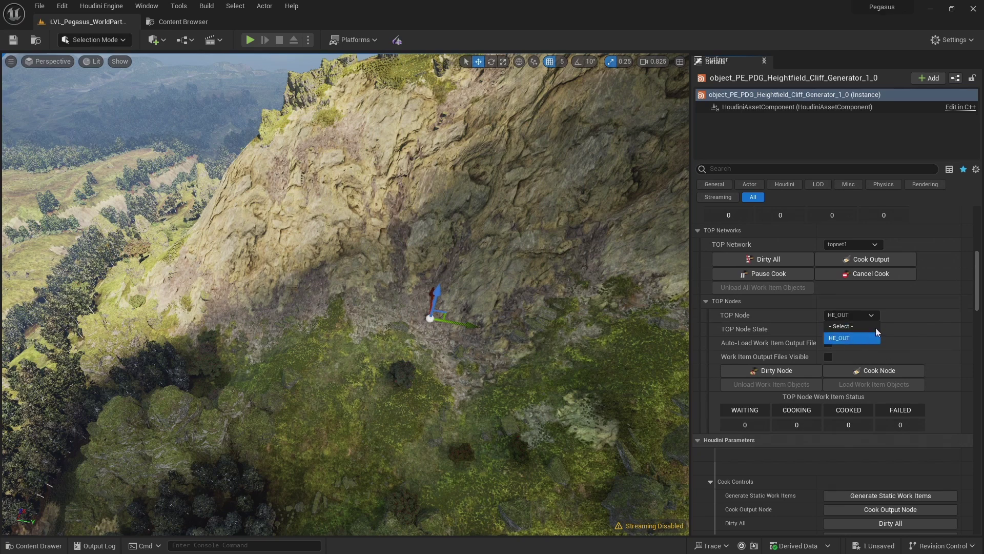
click(918, 318)
scroll(880, 315, up, 2)
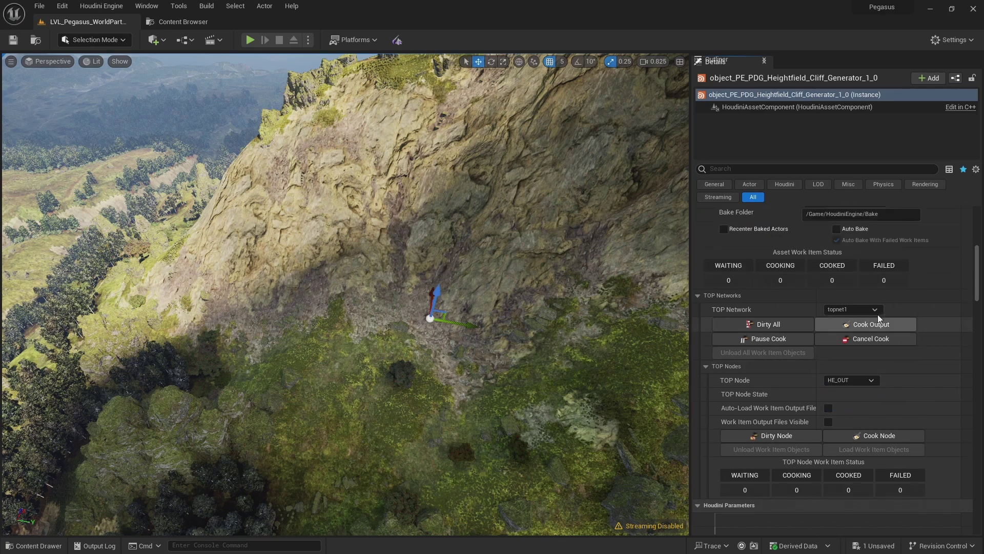
scroll(785, 314, up, 3)
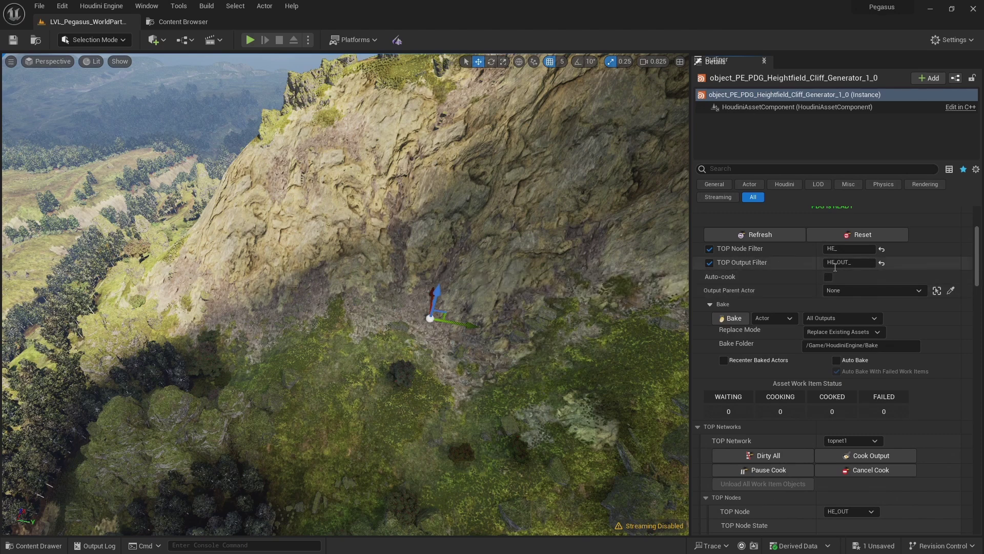
Disable the TOP node name filter and try 01_Load_Landscape as the TOP node
click(709, 249)
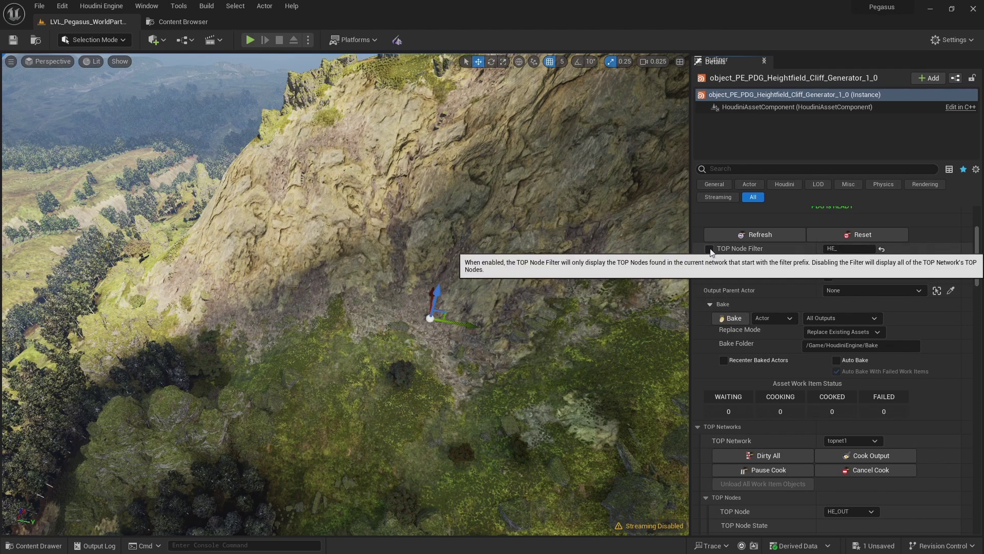
scroll(819, 297, down, 4)
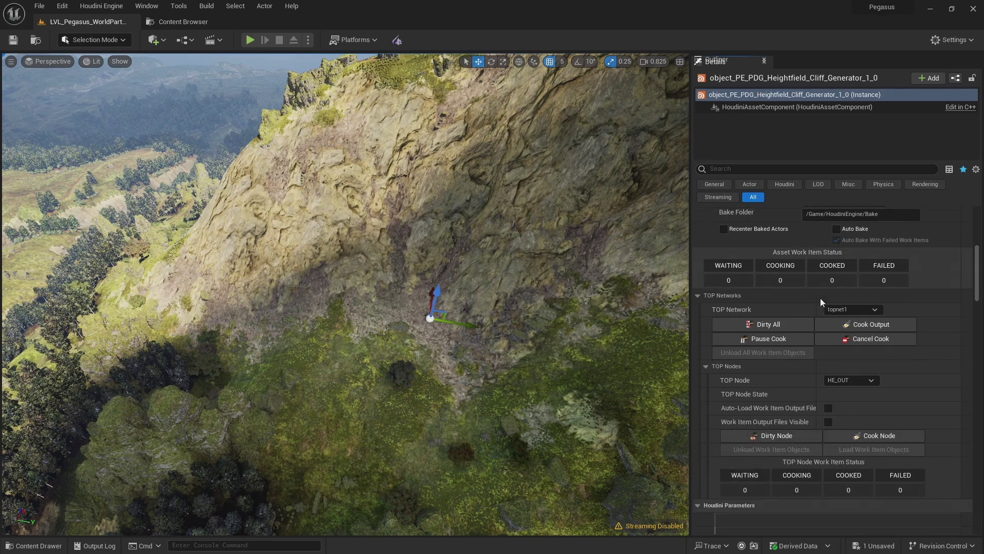
click(869, 383)
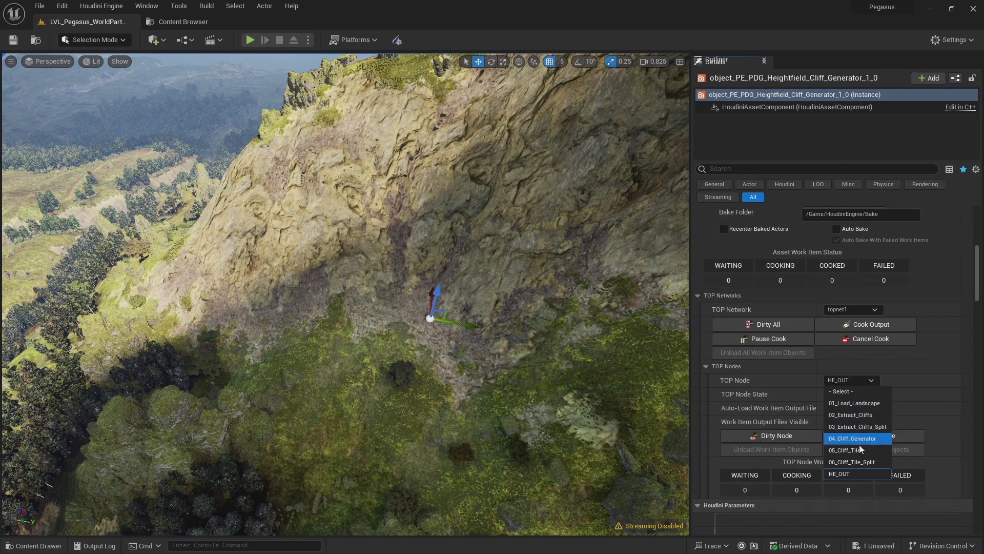
scroll(856, 442, up, 1)
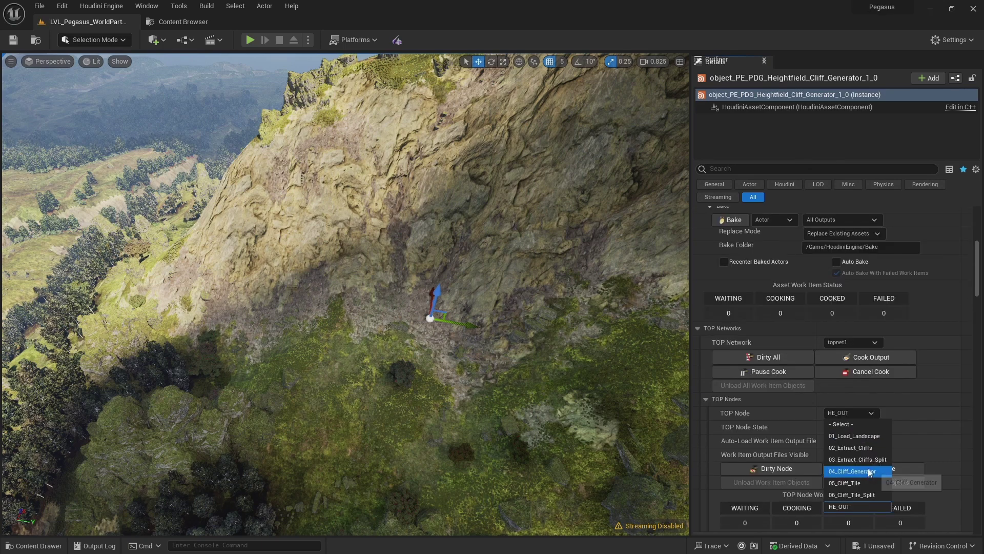
click(855, 437)
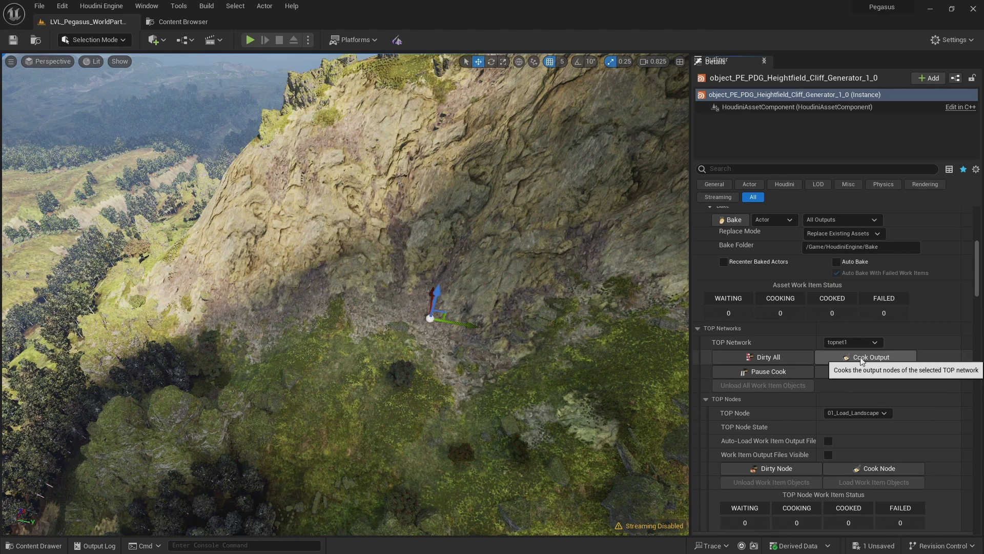
scroll(930, 344, up, 3)
scroll(930, 347, up, 1)
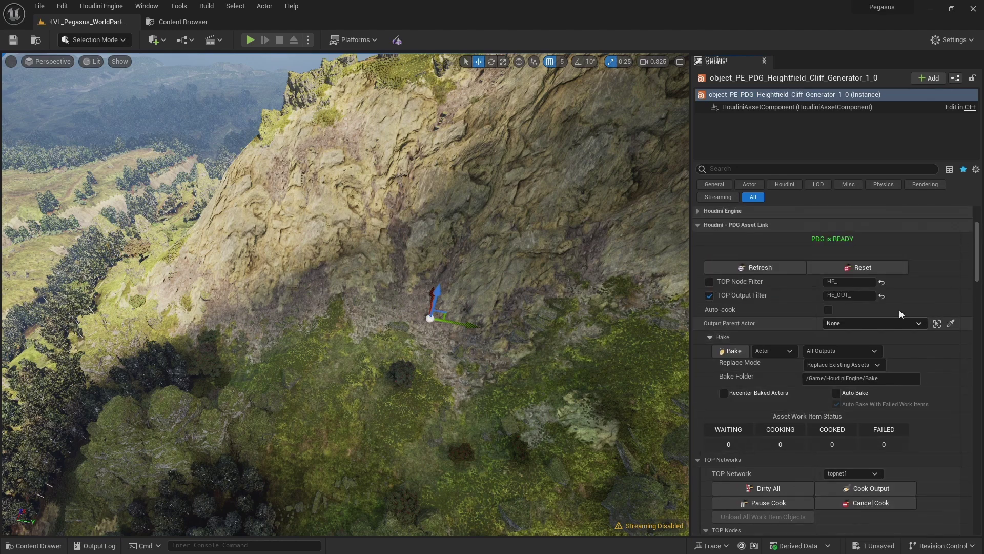
Restore the TOP node to HE_OUT with the name filter re-enabled
click(843, 282)
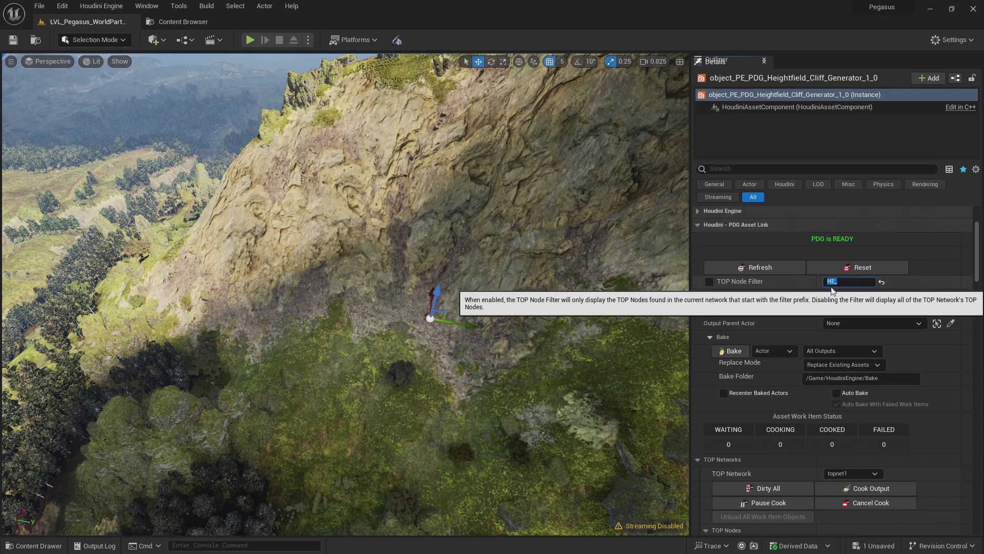
scroll(893, 327, down, 3)
click(856, 413)
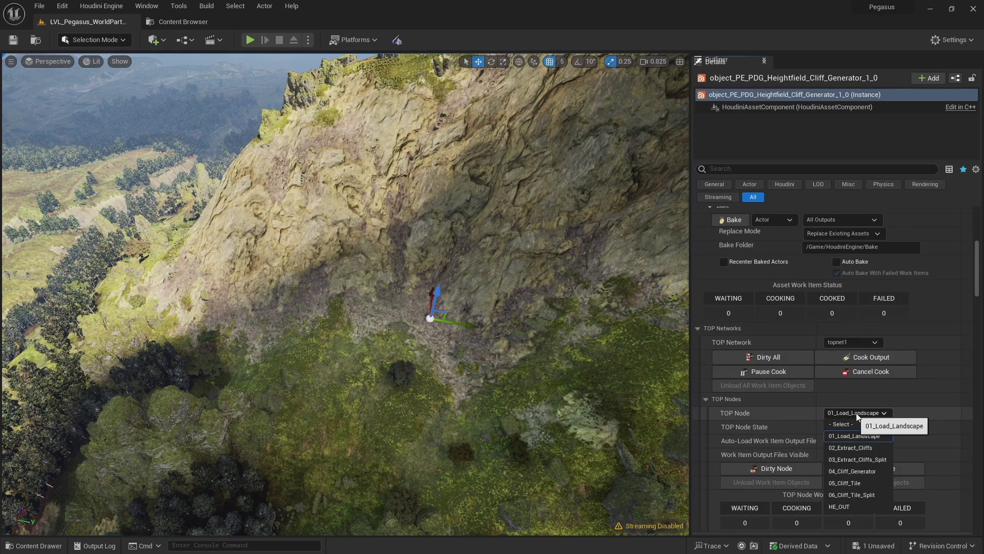
click(850, 508)
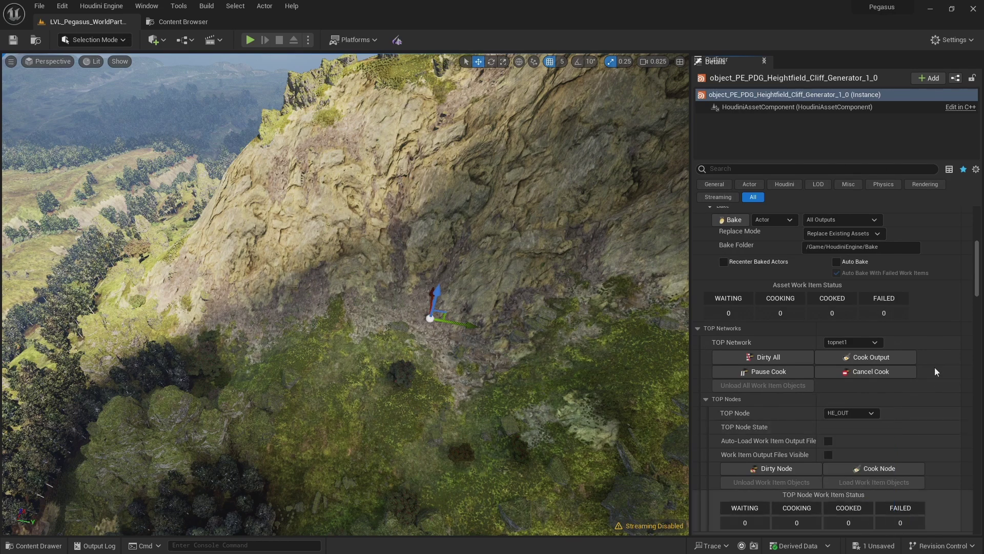
scroll(923, 353, up, 3)
click(710, 282)
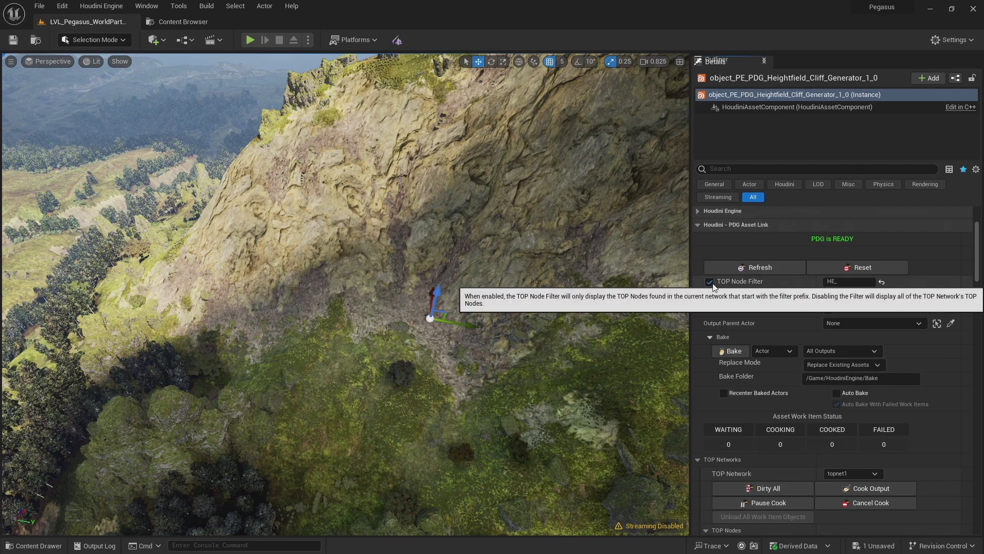
click(846, 296)
scroll(843, 318, up, 1)
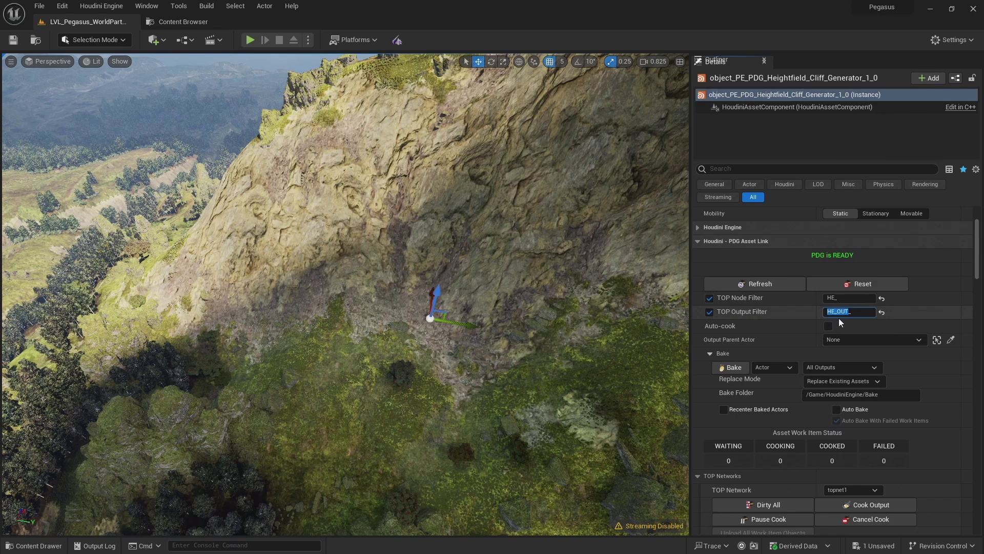
scroll(849, 319, down, 5)
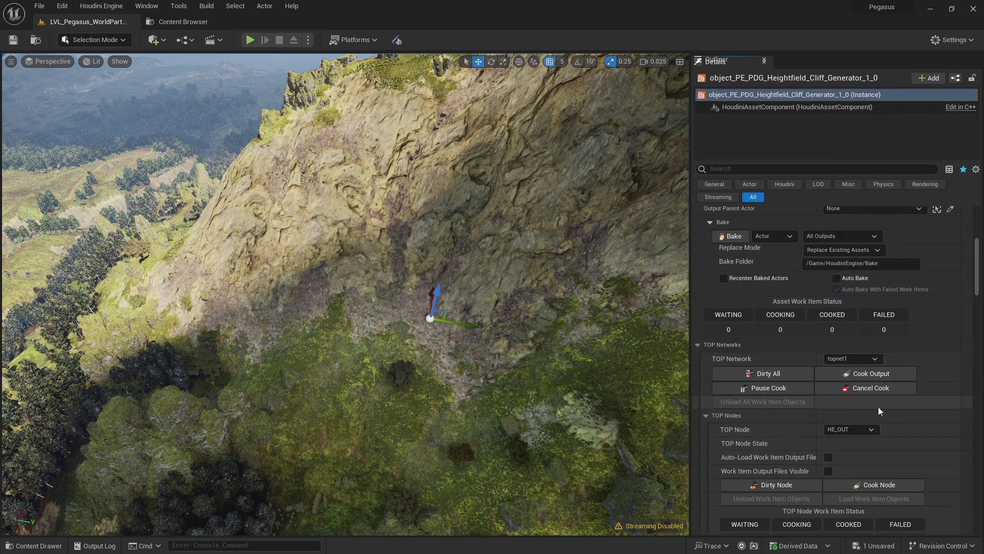
click(862, 428)
click(844, 454)
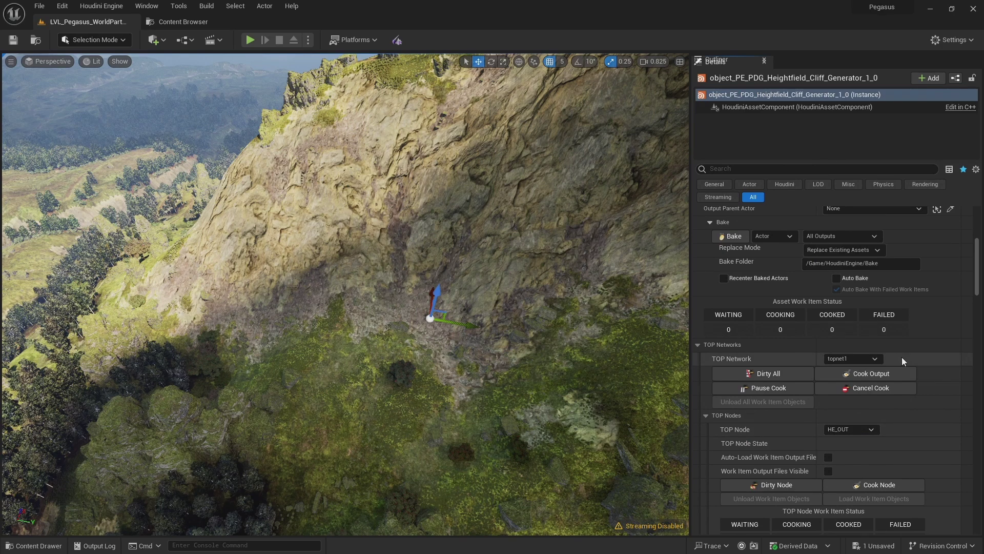
scroll(900, 355, down, 2)
scroll(890, 342, down, 6)
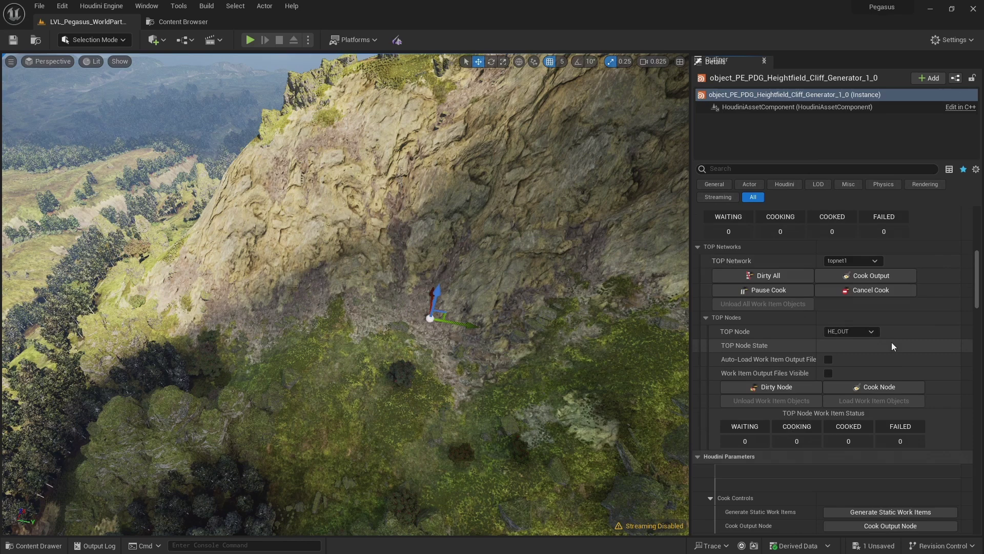
scroll(894, 314, down, 5)
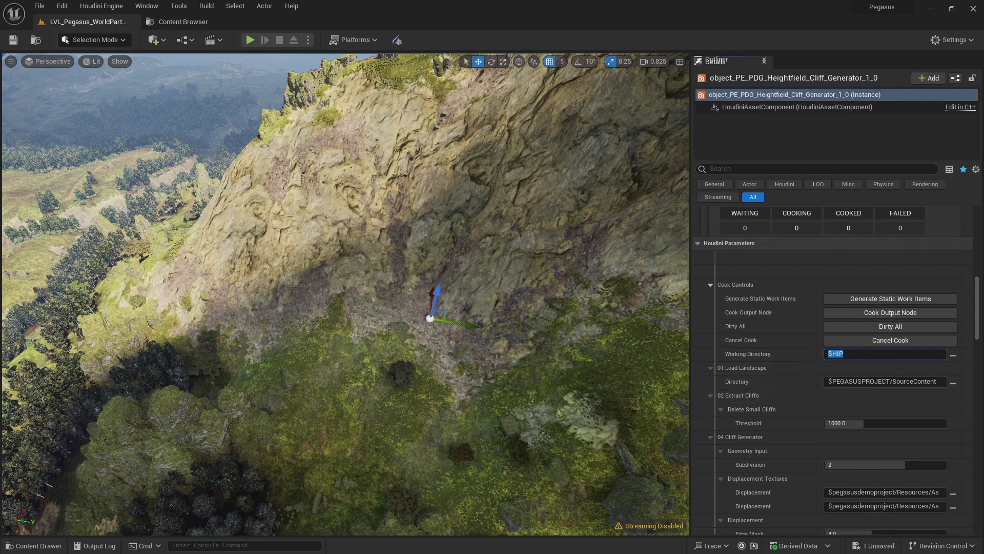
Switch to Houdini, maximize it, and frame the cliff generator node in a wider network view
key(alt+Tab)
double_click(588, 4)
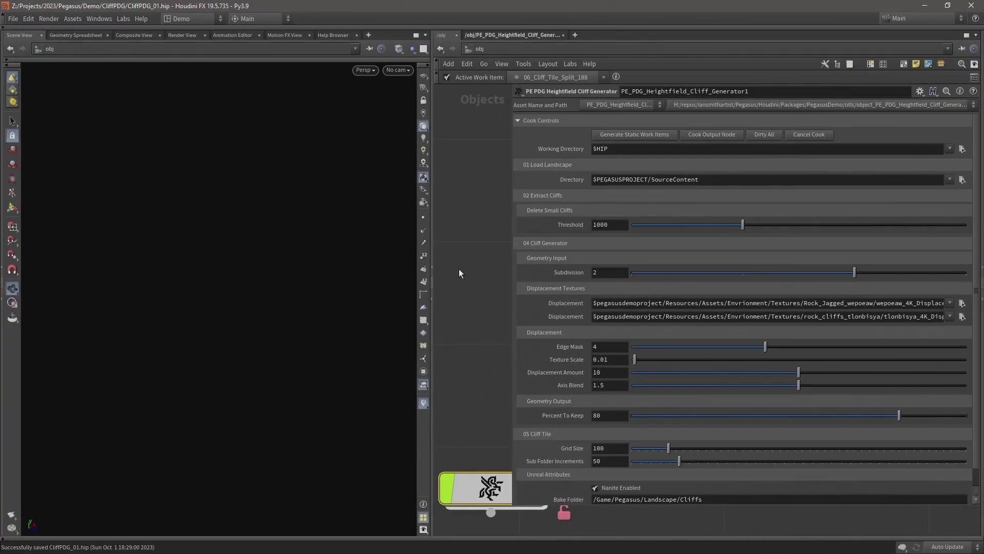
drag(508, 250, 720, 250)
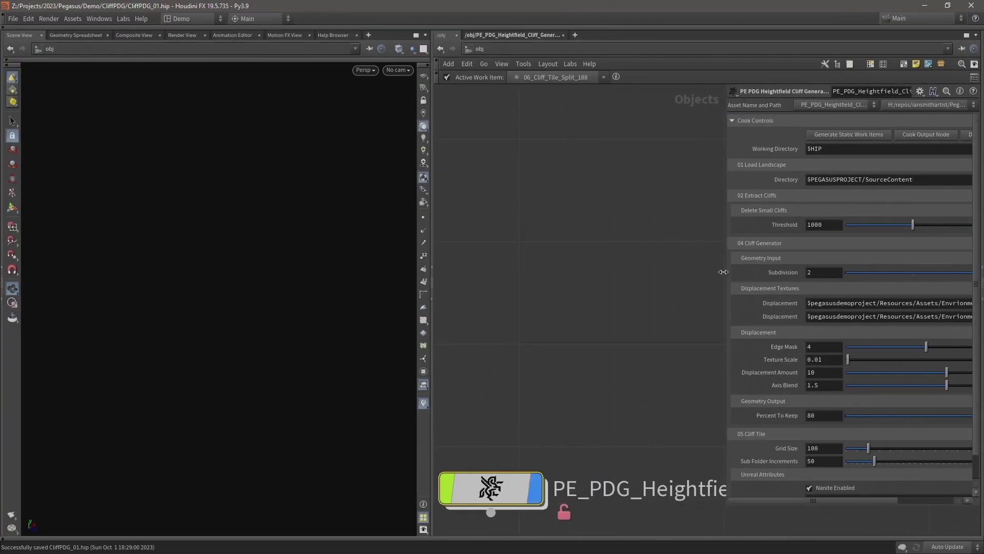
key(h)
Inside the cliff generator, rename topnet1 to TOP_Cliff_Generator, then return to obj level
mouse_move(544, 248)
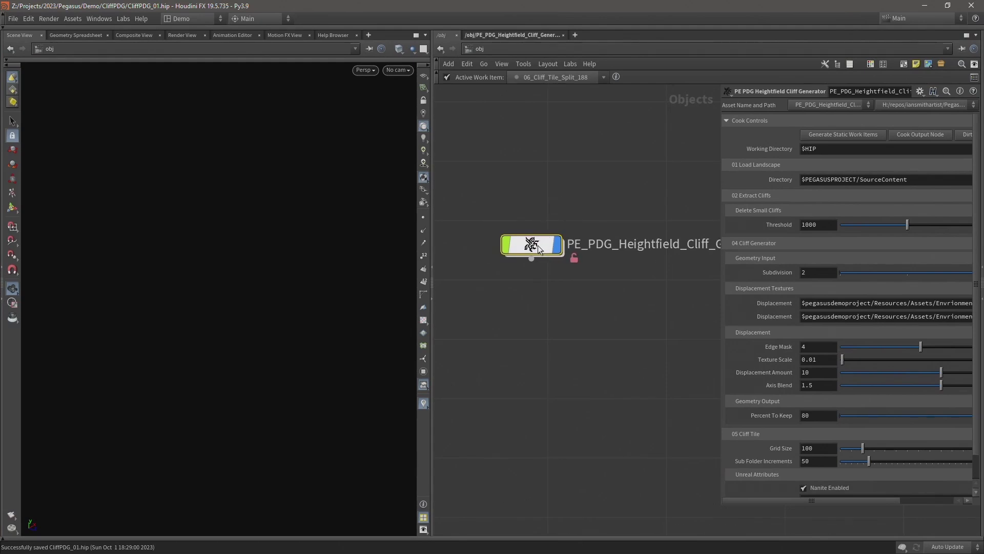
double_click(537, 245)
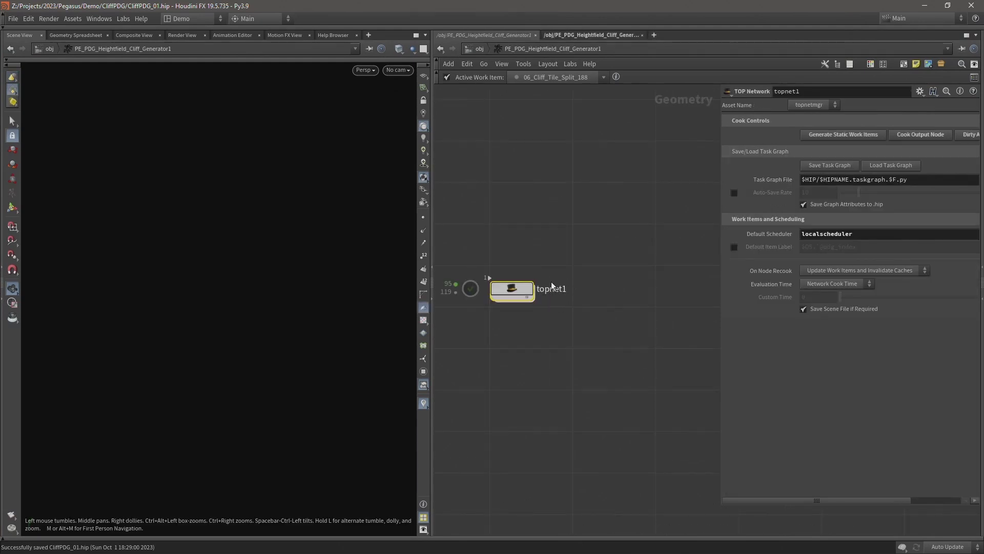
double_click(552, 289)
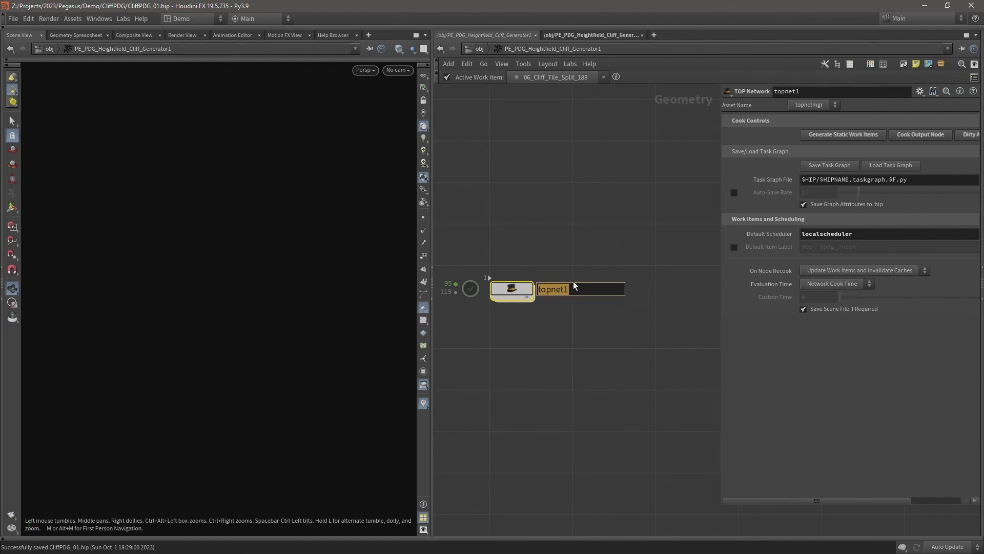
text(TOP_C)
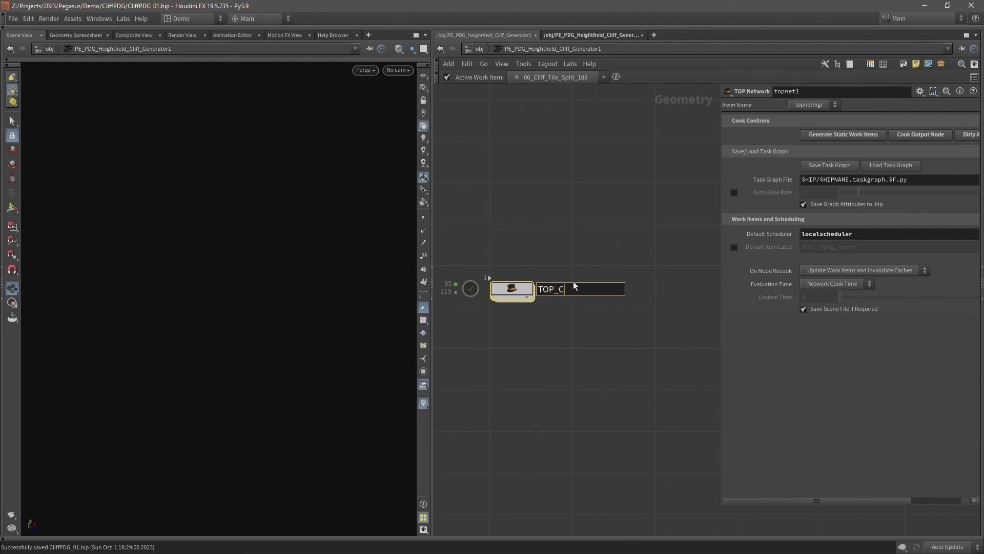
text(liff_Generator)
key(Return)
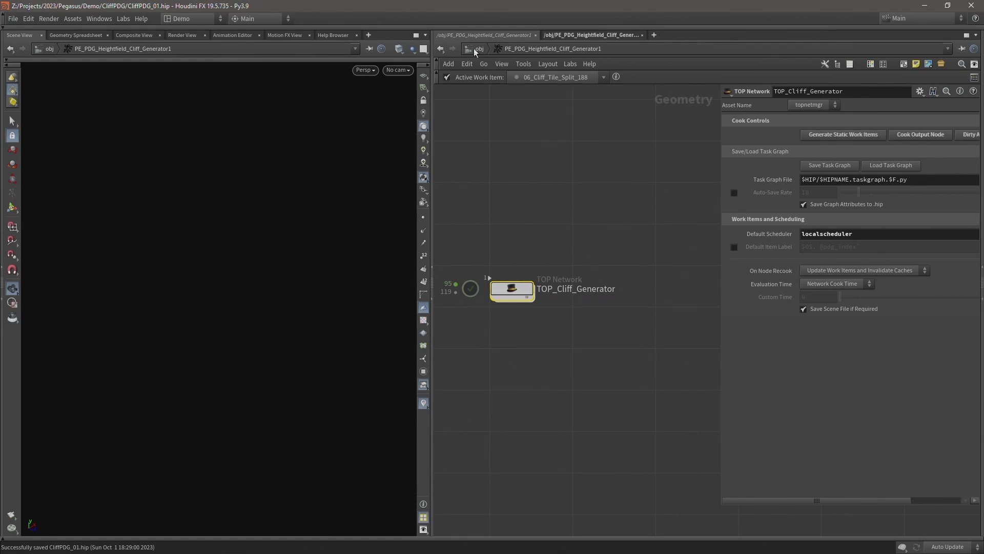
click(476, 51)
Open the cliff generator's Type Properties and browse for a Working Directory folder
right_click(527, 245)
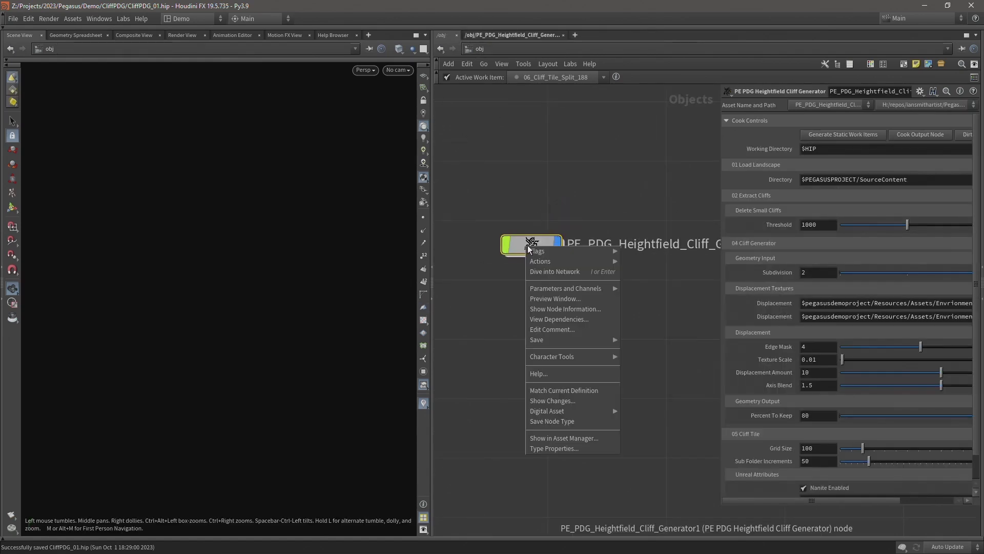
click(544, 448)
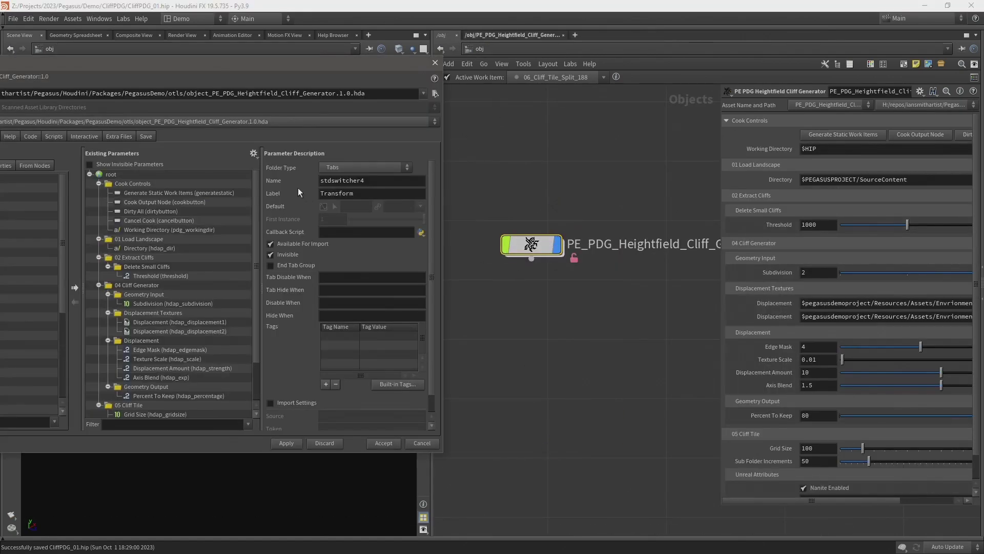
drag(717, 141, 615, 134)
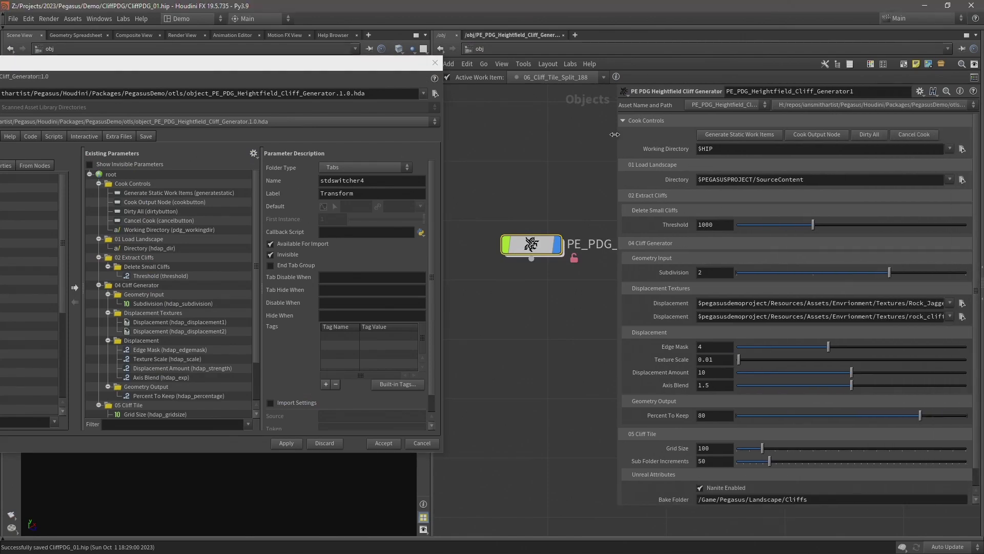
click(961, 149)
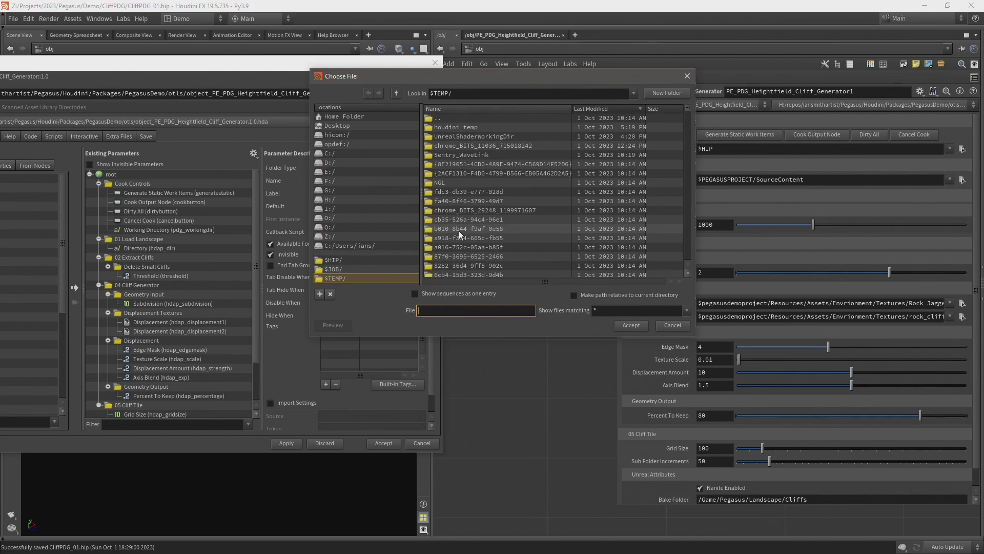
Navigate from $Pegasusdemoproject/ through SourceContent, Pegasus, Landscape to Cliffs and accept it
text($Pegasusdemoproject/)
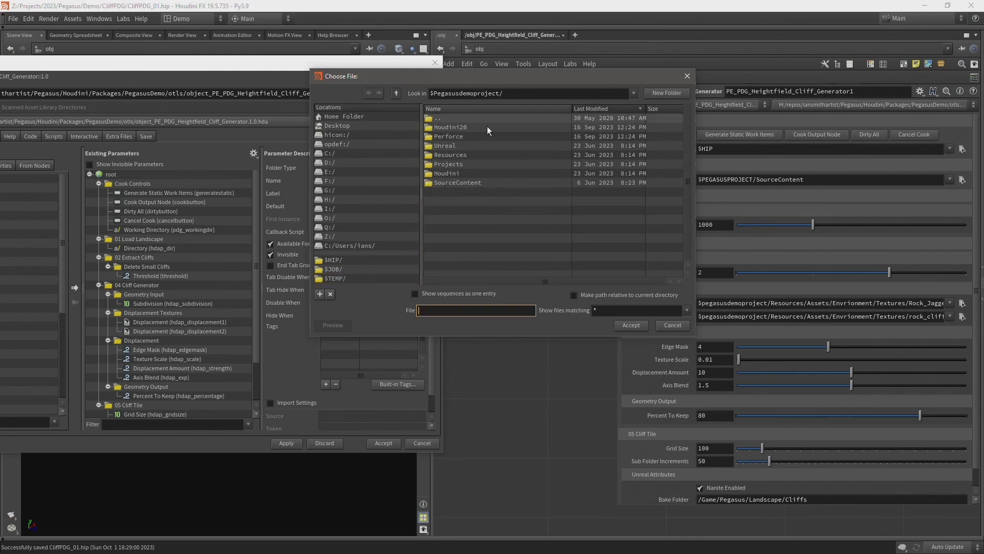
double_click(464, 183)
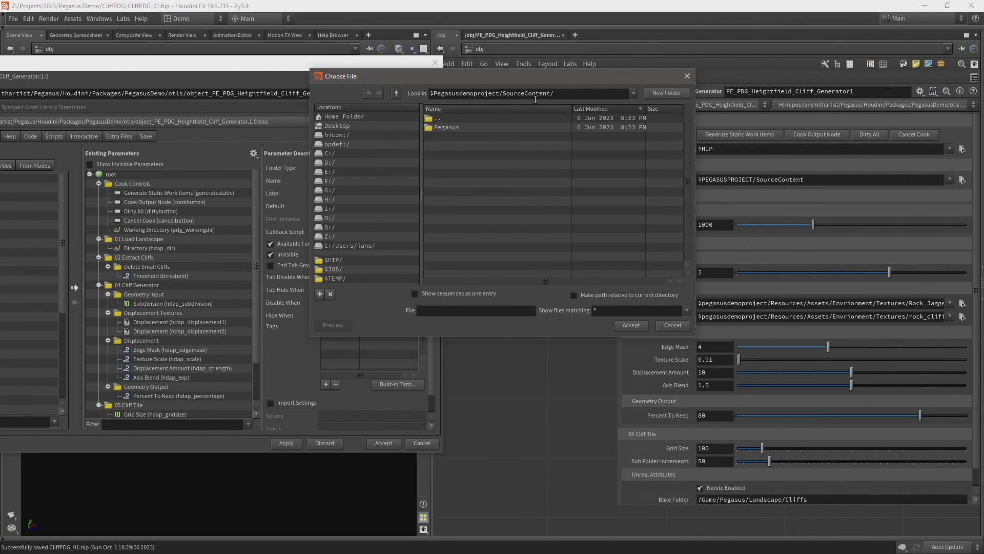
double_click(441, 128)
double_click(455, 128)
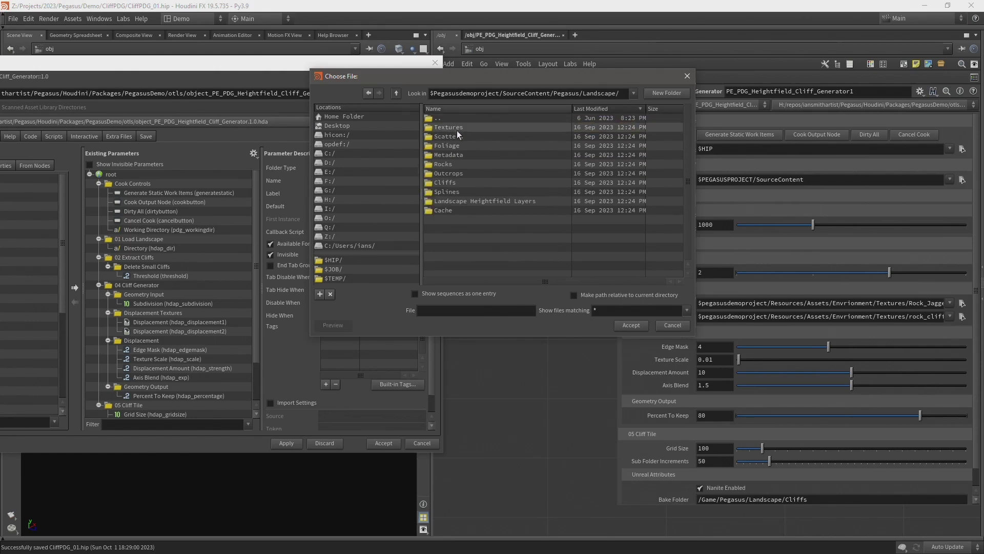
double_click(441, 182)
click(633, 326)
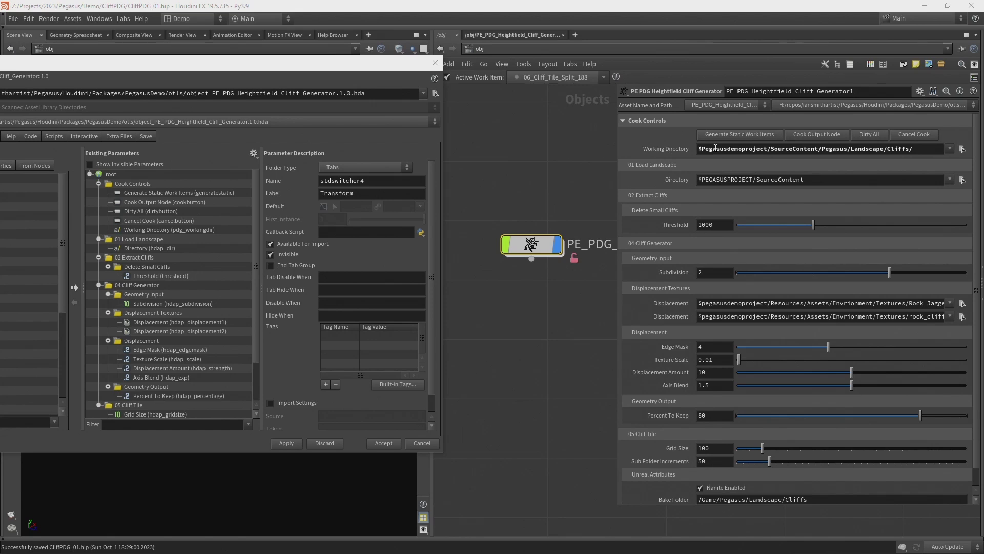
Save the scene and apply the node's Working Directory value as the asset default
key(ctrl+s)
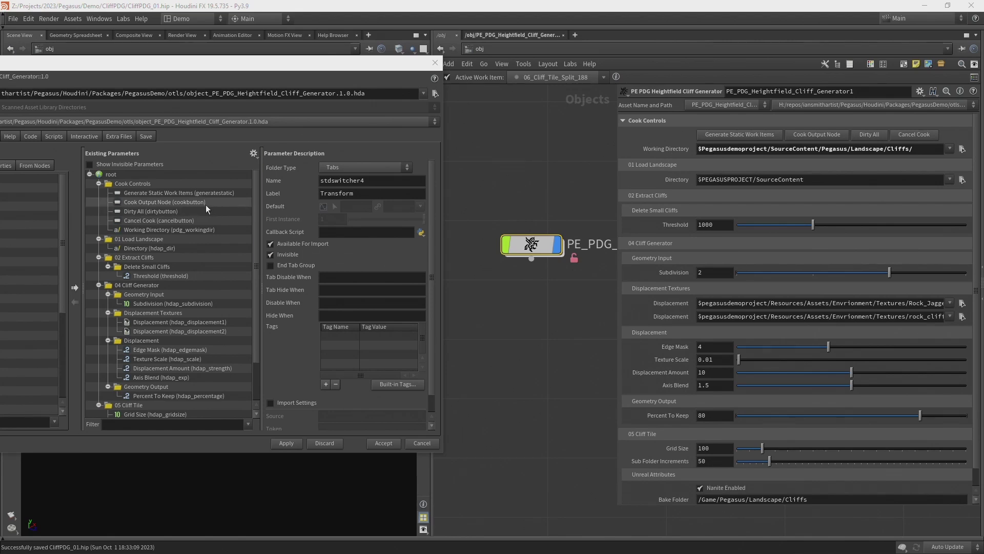
click(149, 229)
right_click(179, 229)
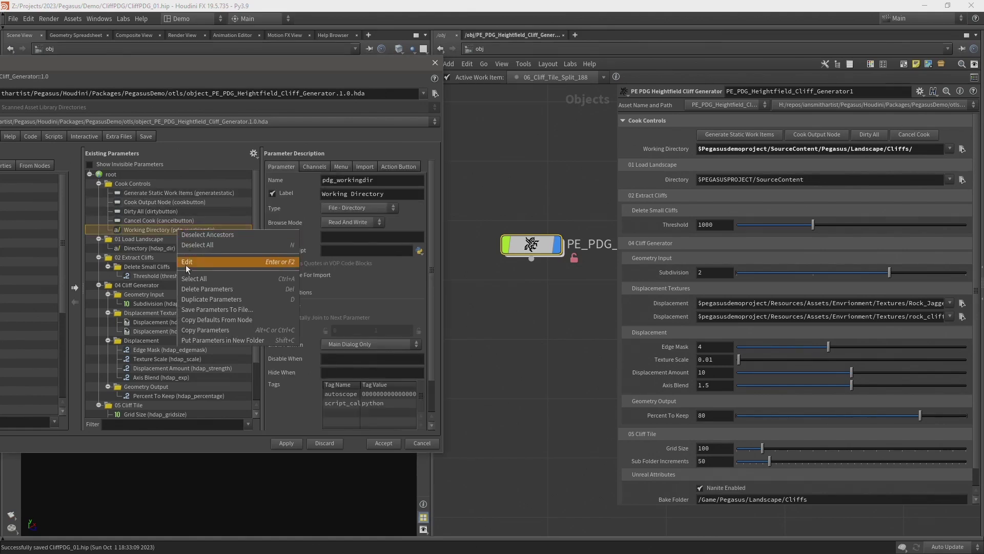
click(197, 319)
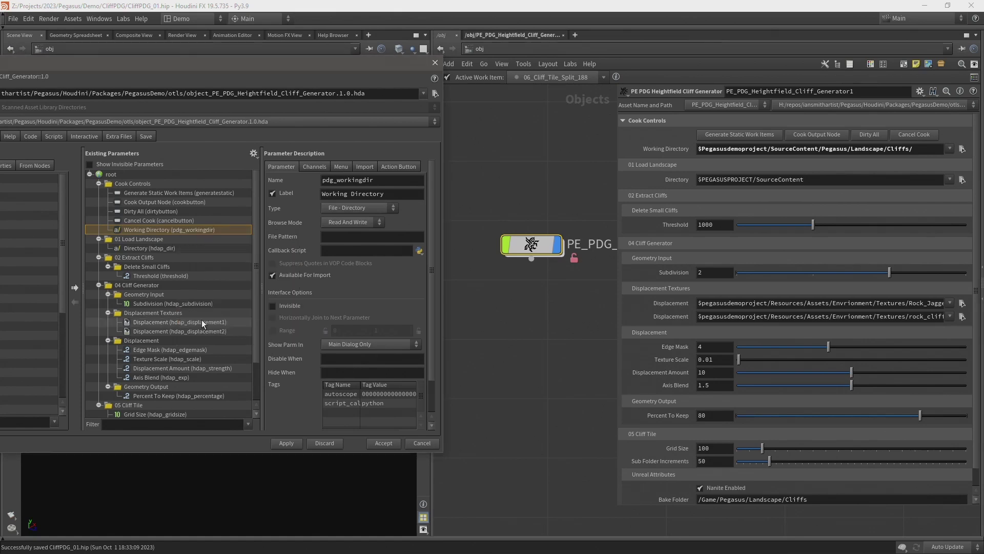
click(286, 442)
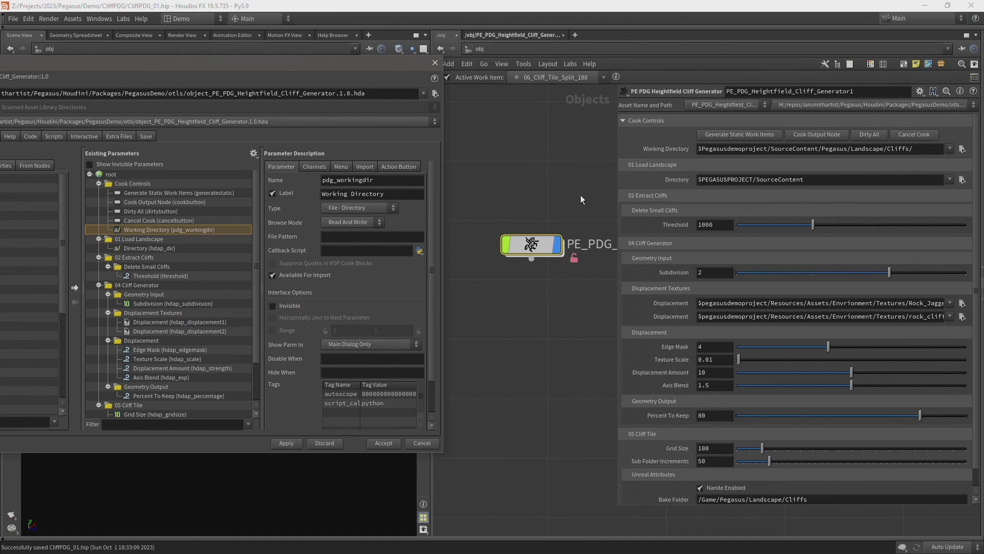
Save the cliff generator node type to disk and minimize Houdini
right_click(525, 249)
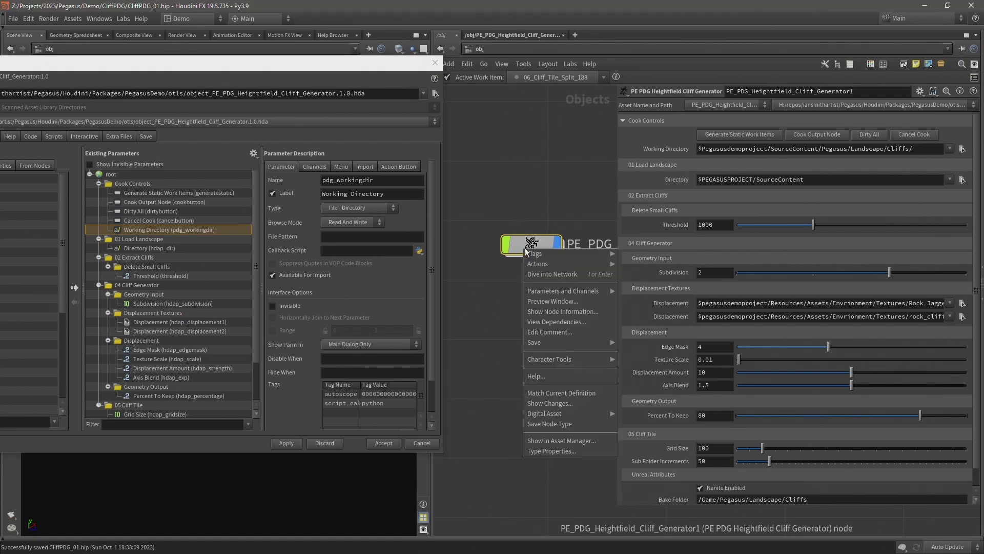
click(537, 424)
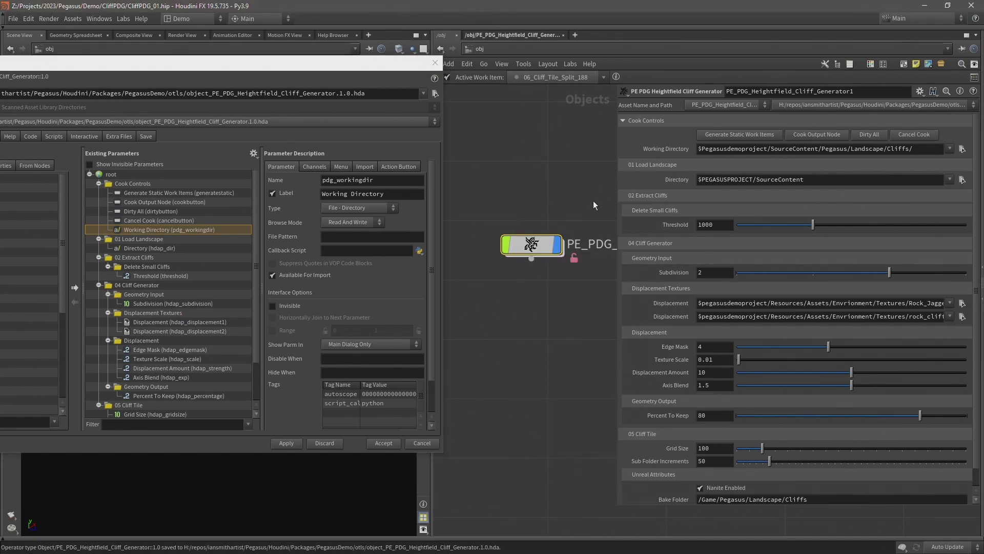
click(924, 5)
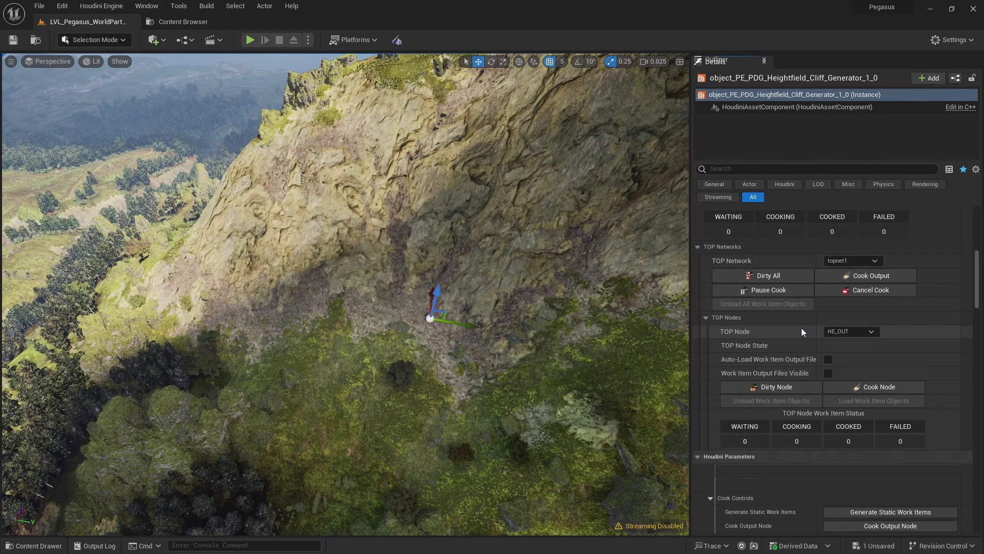
scroll(800, 328, up, 5)
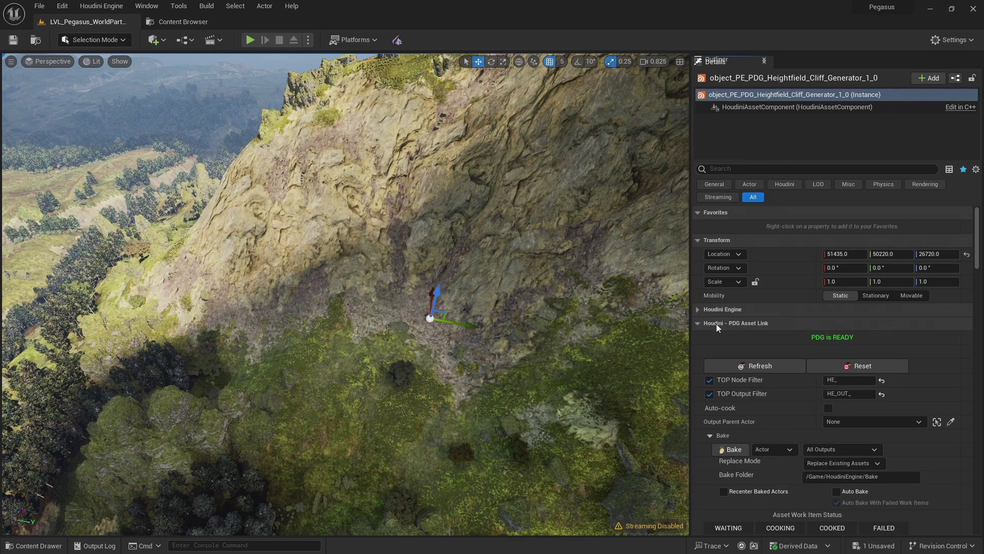
click(702, 312)
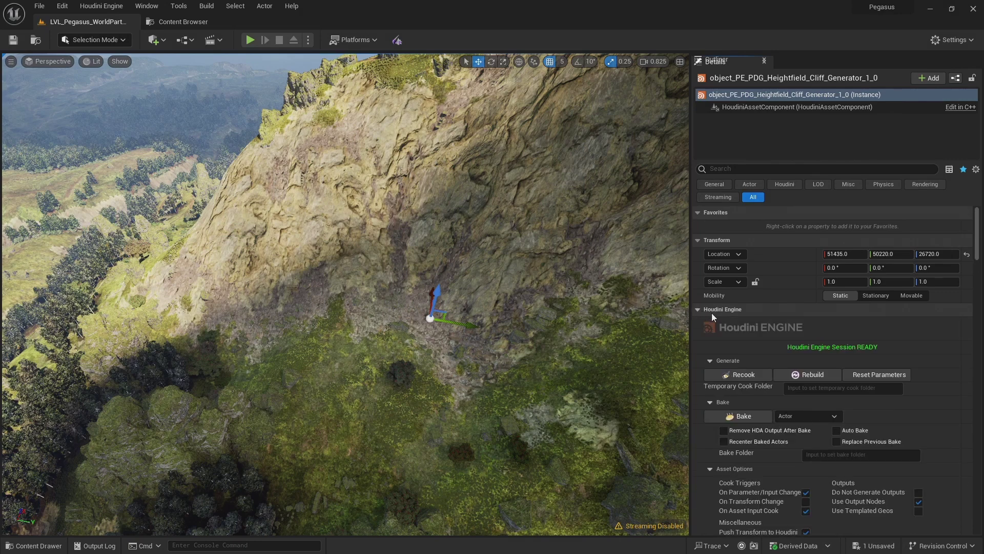
click(810, 375)
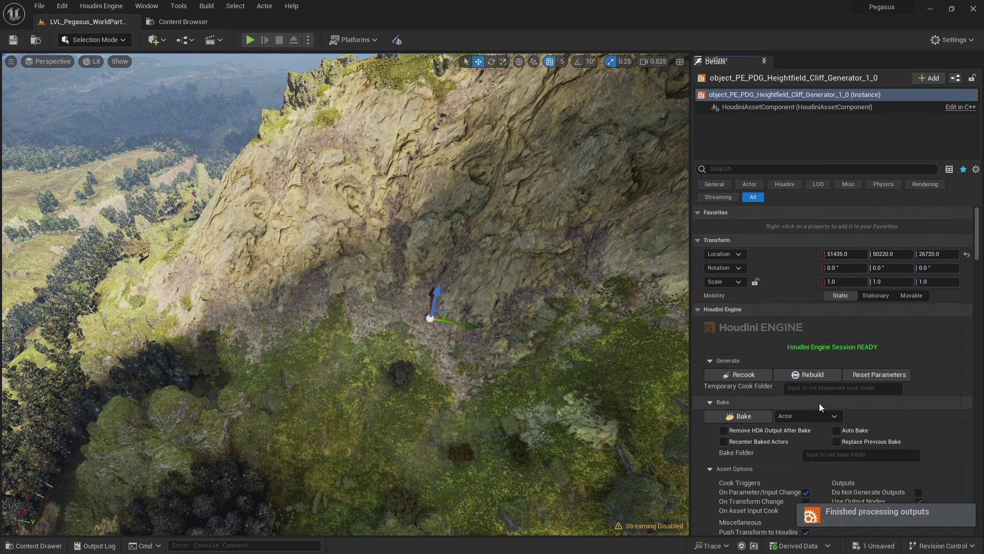
click(701, 309)
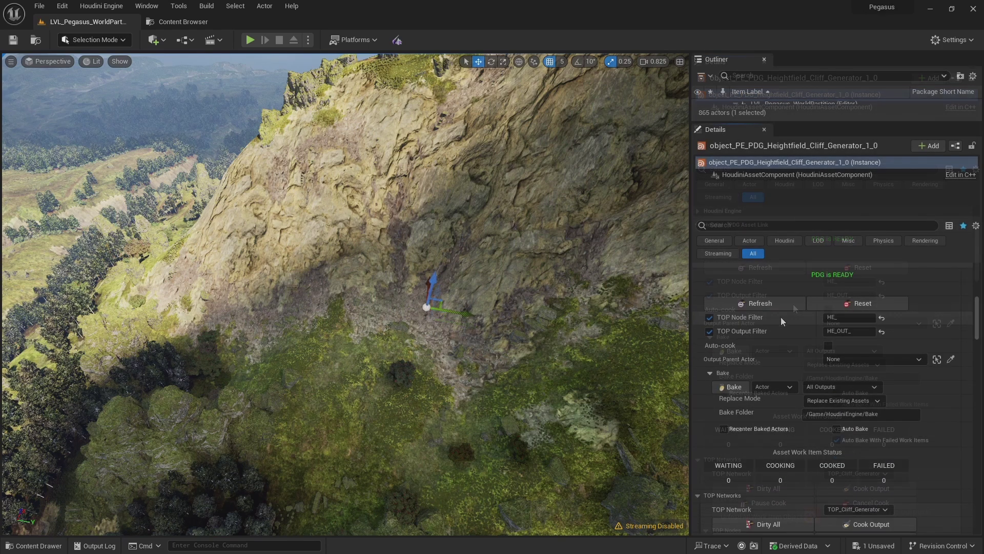
scroll(776, 350, down, 6)
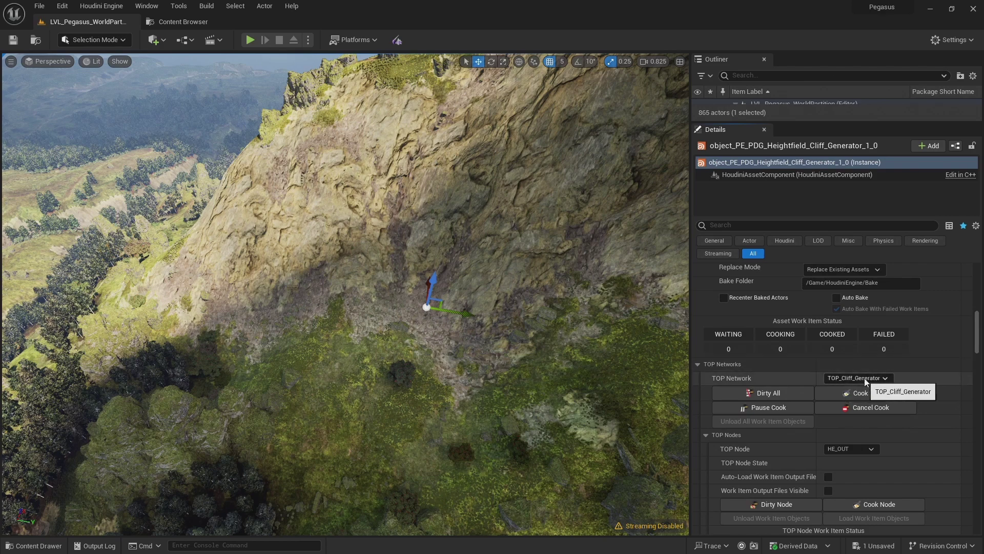
scroll(850, 369, down, 4)
scroll(826, 358, down, 10)
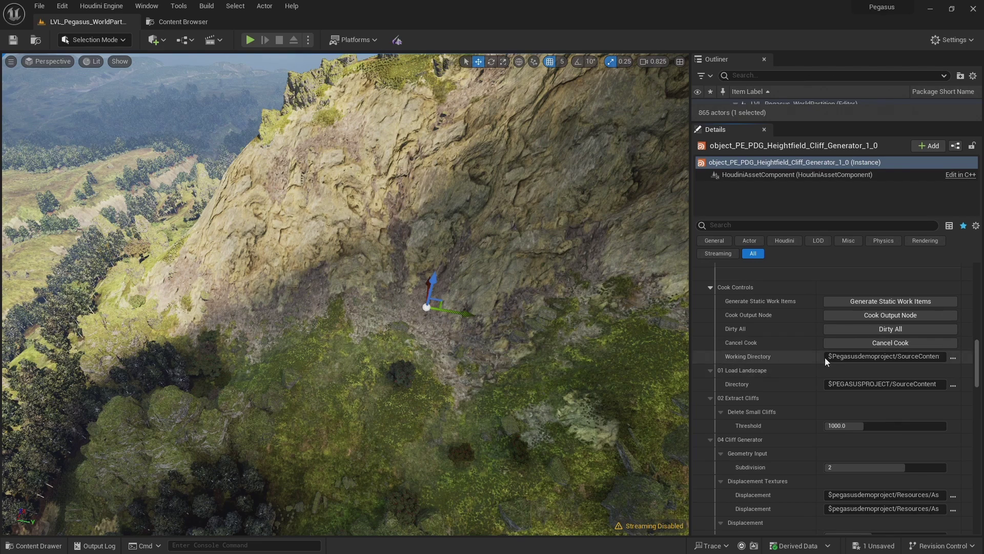
click(833, 357)
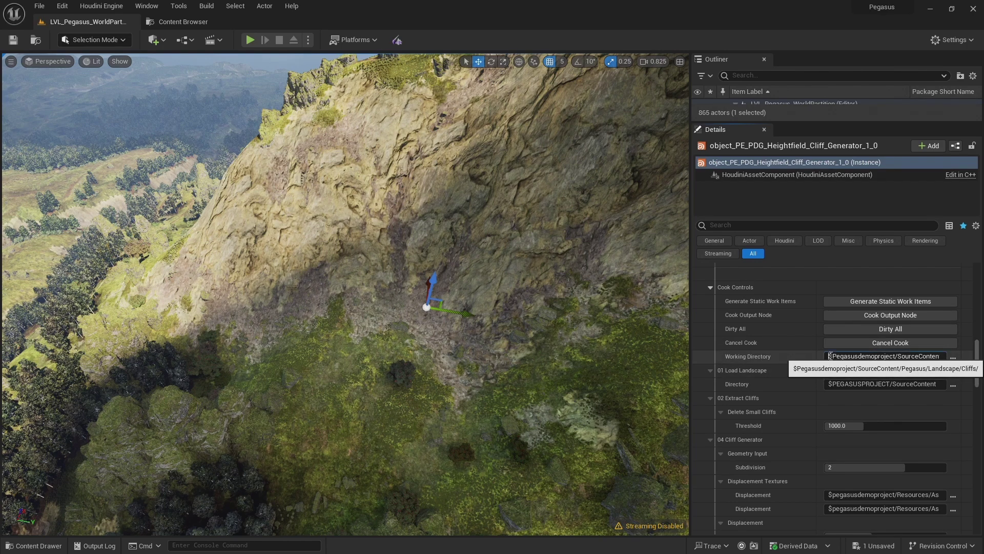
click(862, 358)
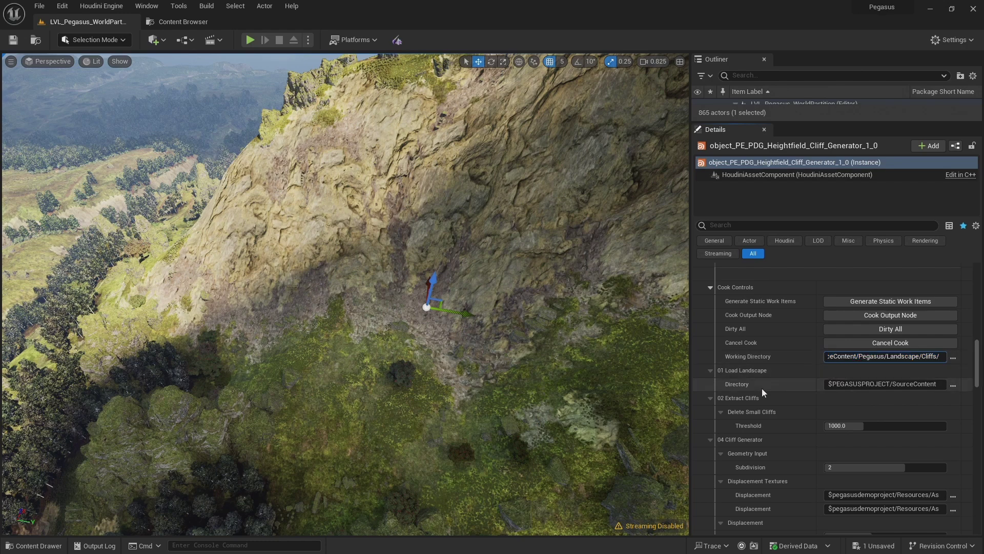
scroll(969, 327, up, 10)
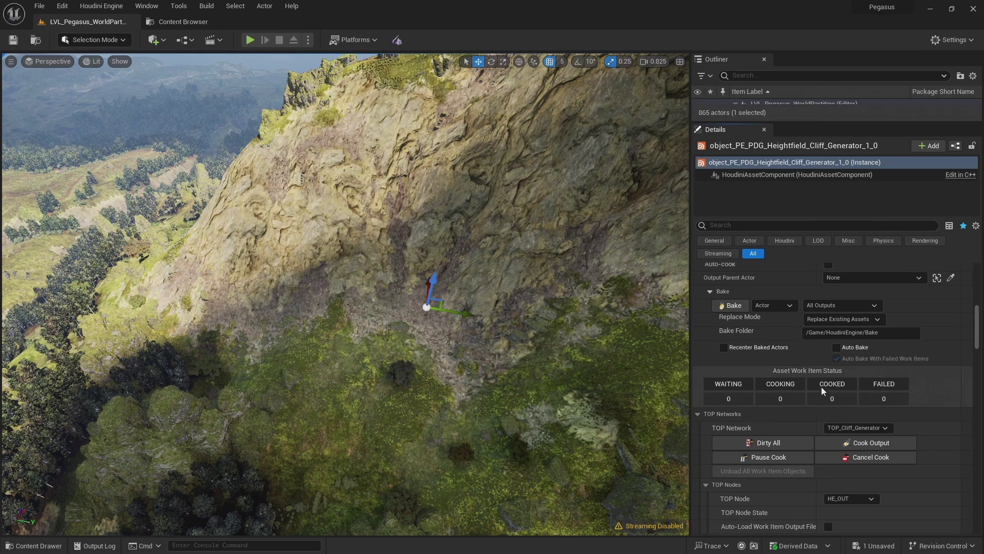
Enter 0 for Subdivision and confirm 10000.0 for the Delete Small Cliffs Threshold
scroll(822, 386, down, 6)
scroll(763, 374, down, 7)
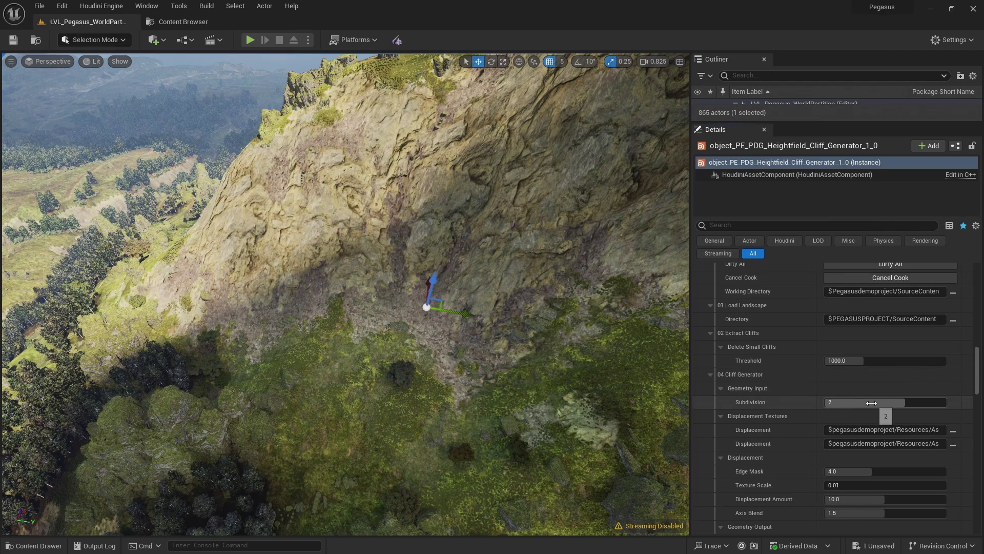
click(873, 402)
text(0)
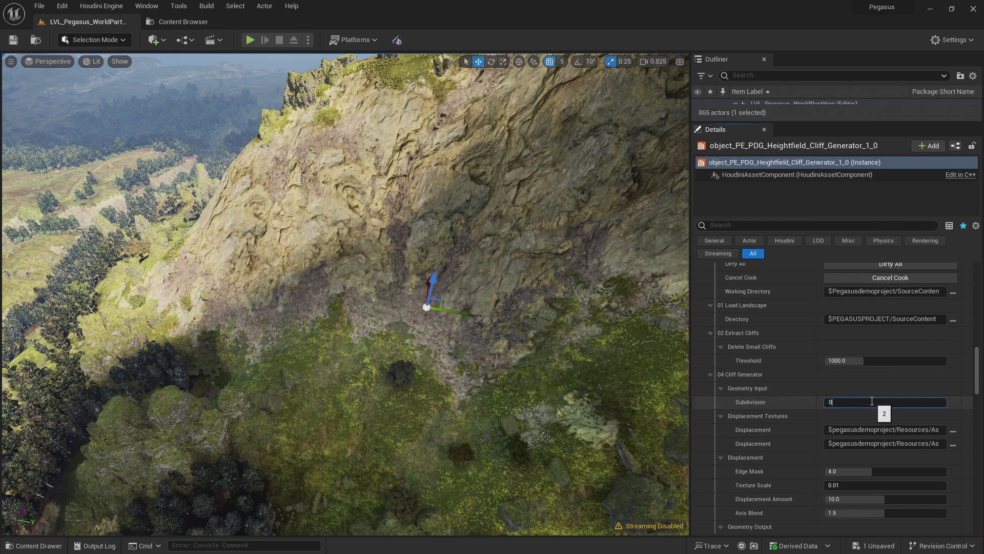
key(Return)
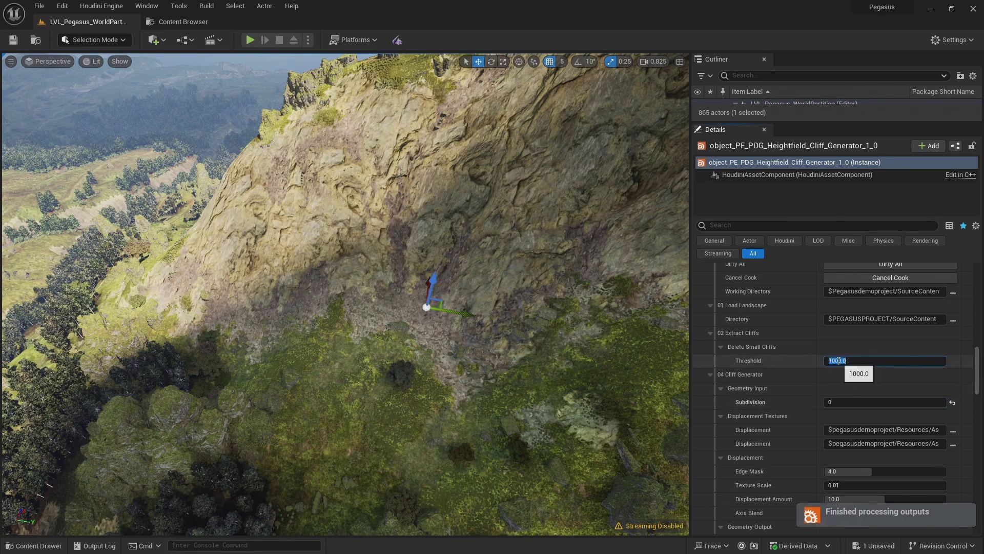
click(870, 359)
key(Return)
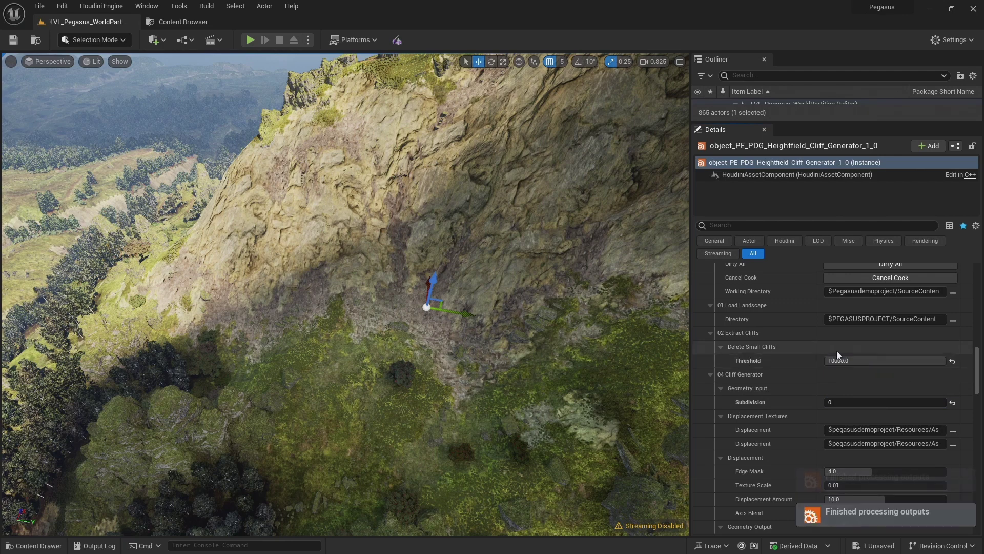
scroll(829, 350, up, 2)
scroll(809, 368, up, 15)
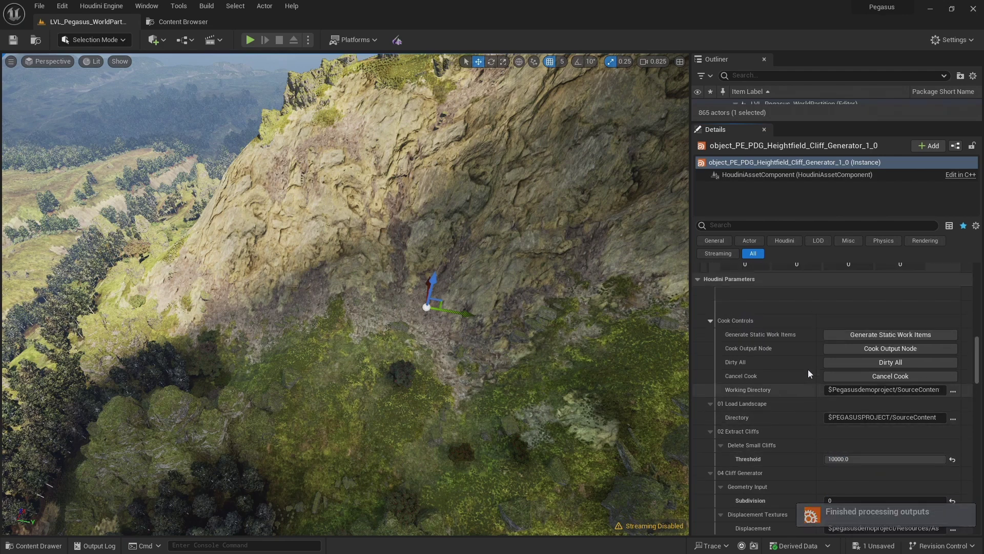
scroll(748, 385, up, 3)
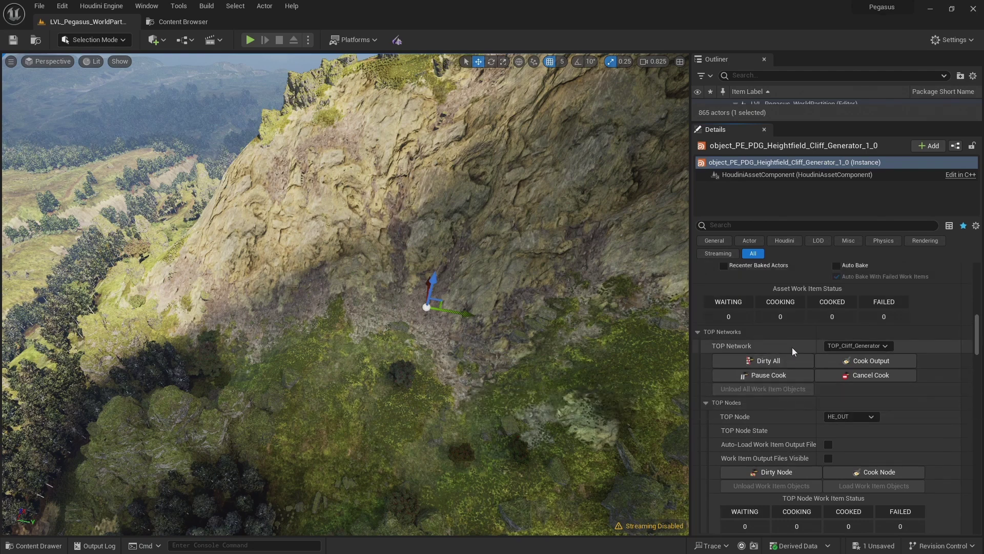
Enlarge the Outliner and turn on auto-loading and visibility of HE_OUT's work item output files
scroll(790, 400, down, 1)
scroll(790, 397, down, 3)
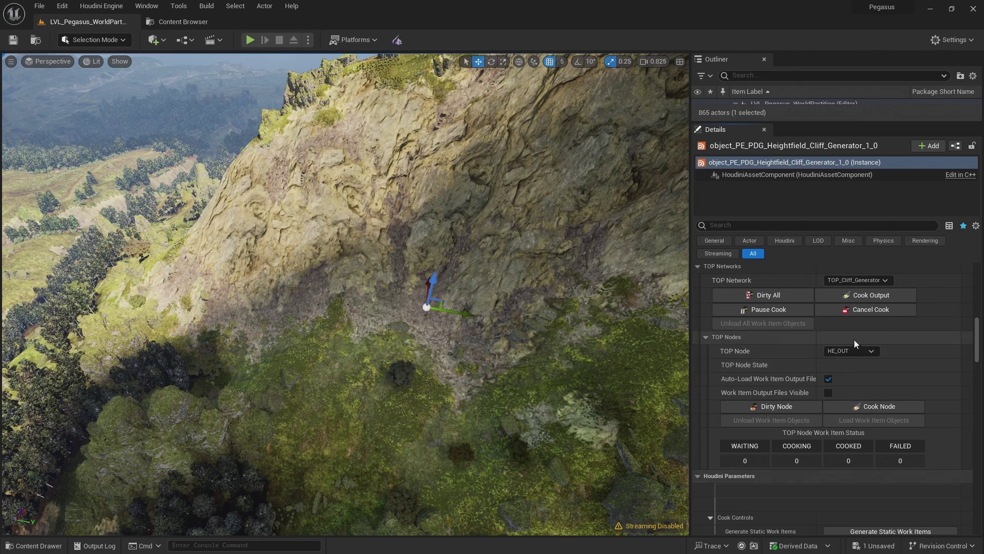
drag(797, 121, 796, 178)
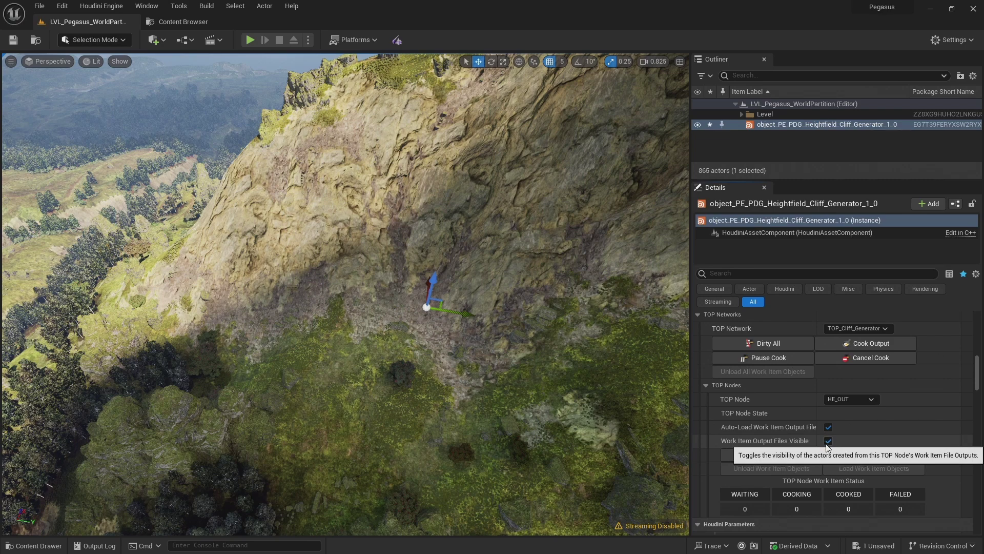
click(828, 441)
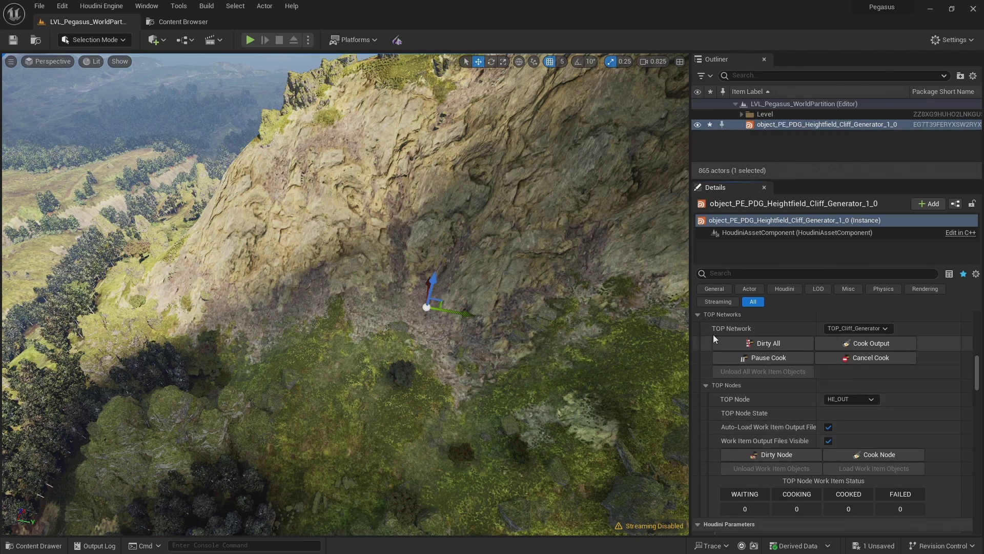
click(193, 23)
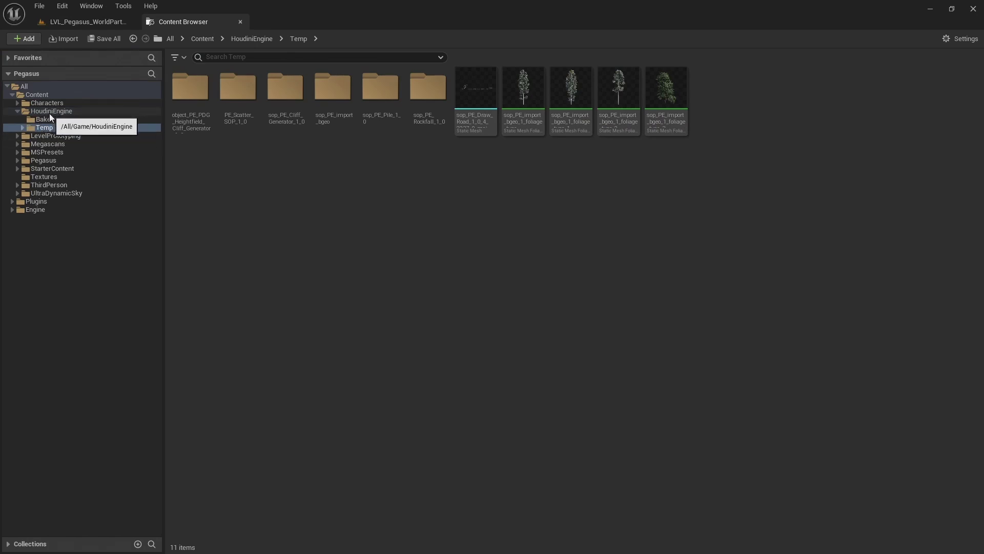
click(79, 25)
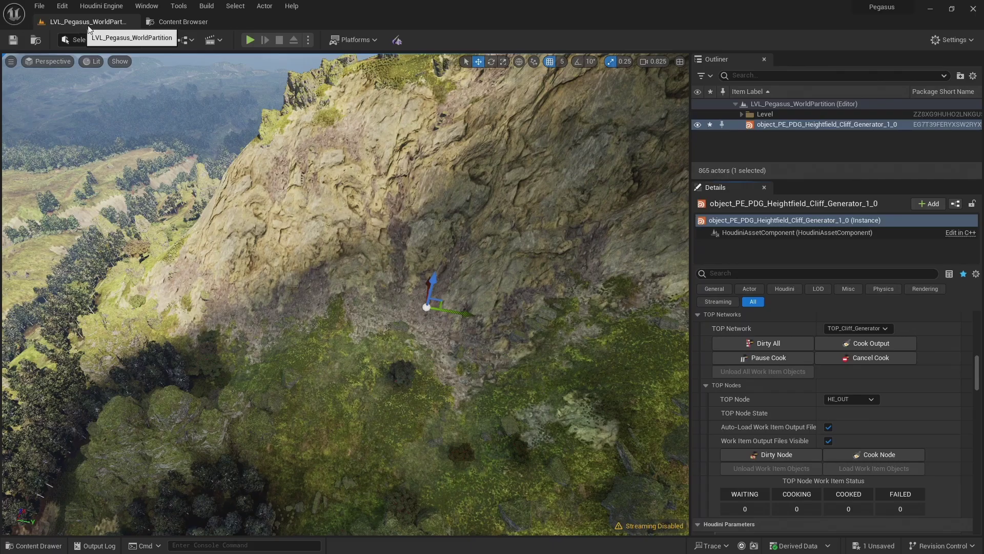
scroll(913, 438, up, 2)
scroll(914, 437, up, 2)
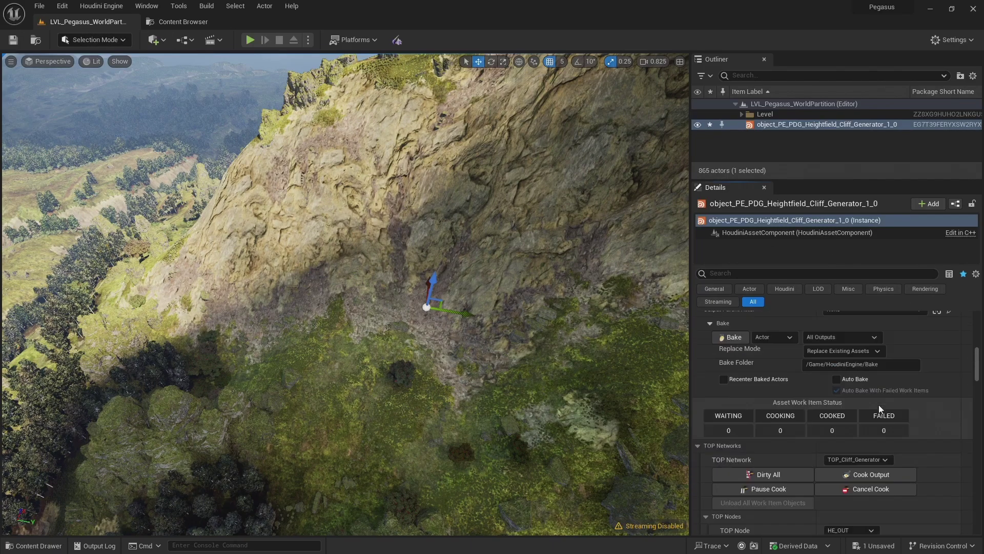
scroll(795, 408, up, 1)
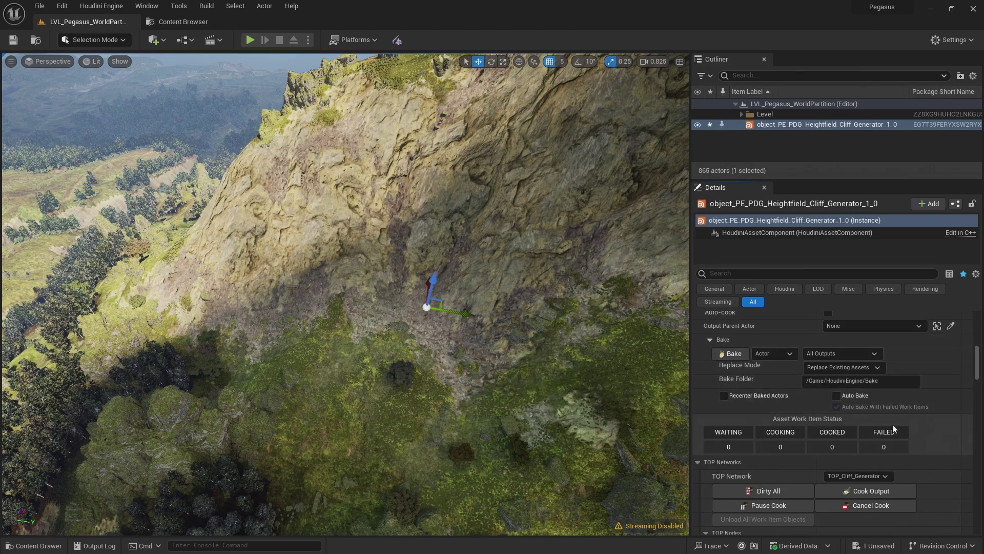
Use Dirty All on TOP_Cliff_Generator in the Details panel to reset its work items
scroll(930, 414, down, 5)
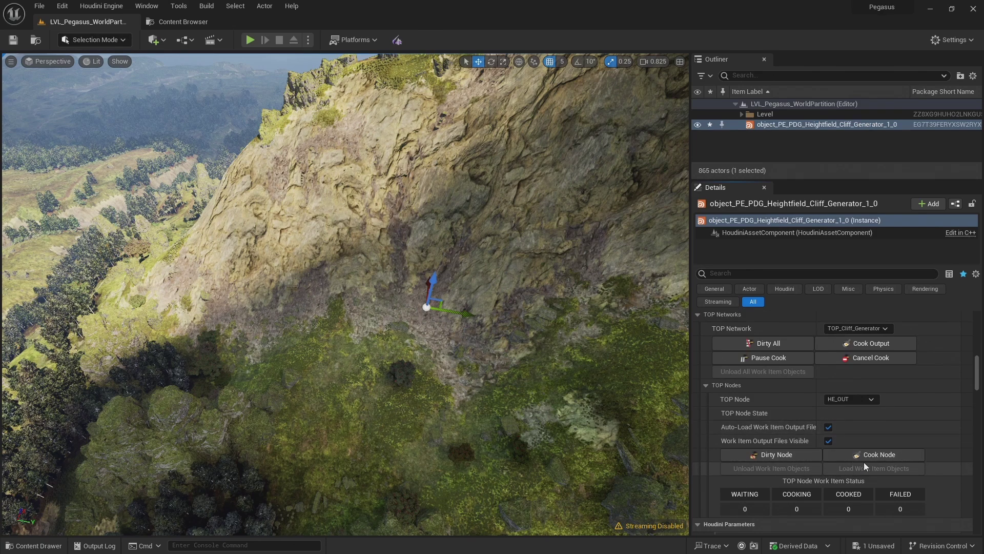
click(724, 342)
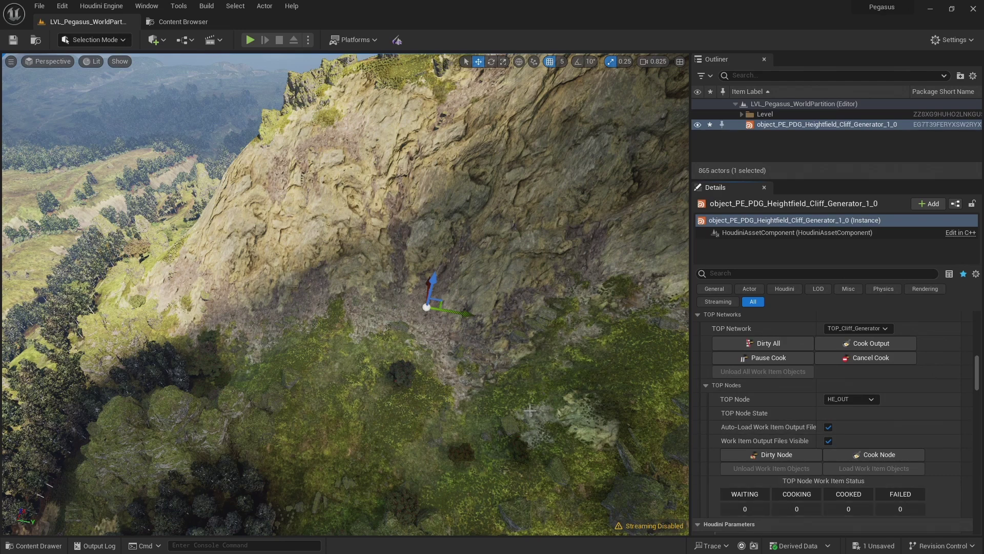
scroll(830, 434, up, 4)
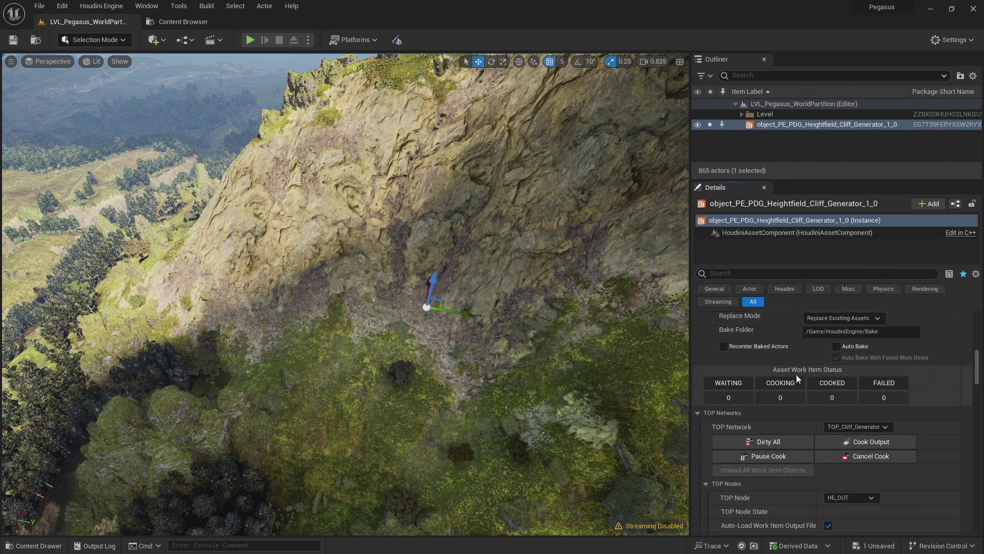
Enable Auto Bake, including failed work items, so the button becomes Cook Output & Bake
click(836, 347)
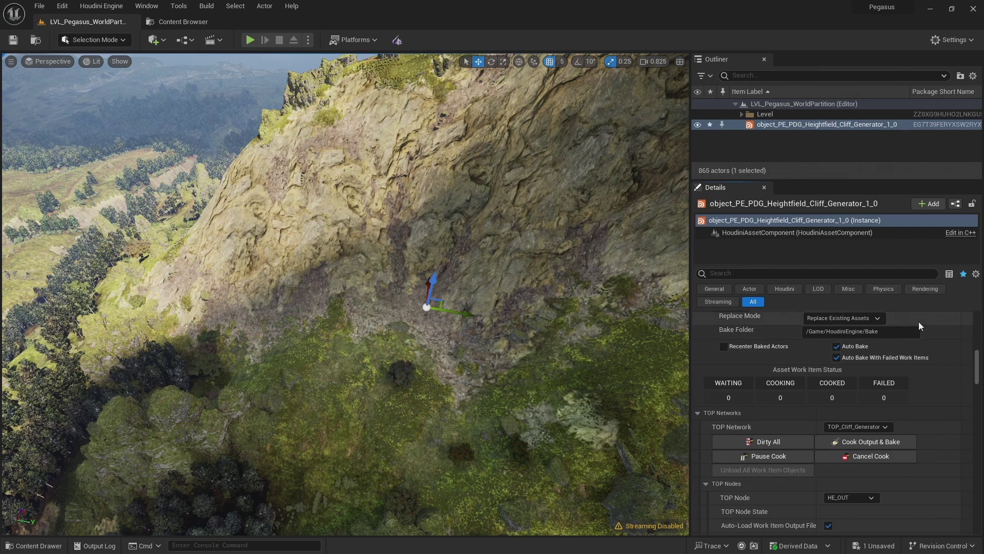
drag(754, 180, 735, 104)
scroll(857, 299, down, 1)
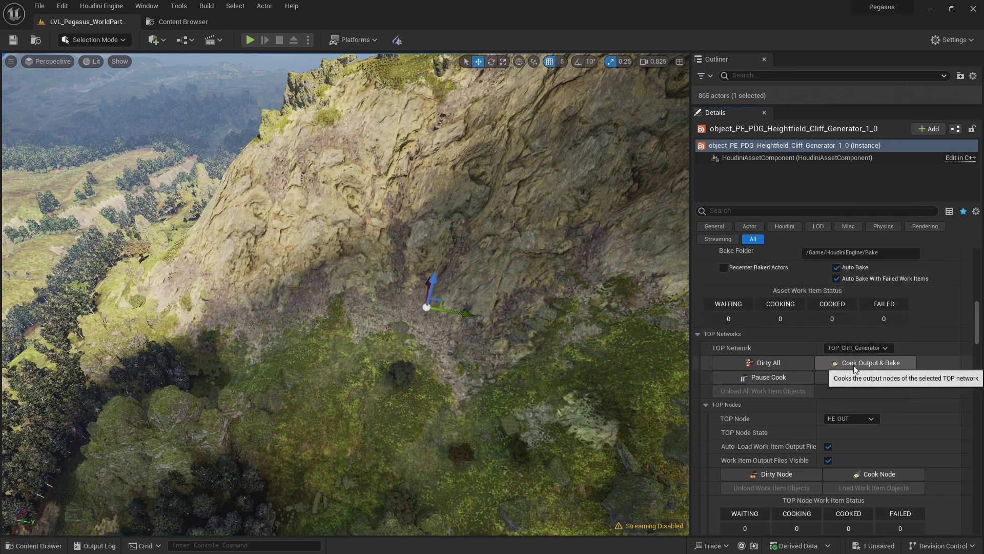
click(900, 367)
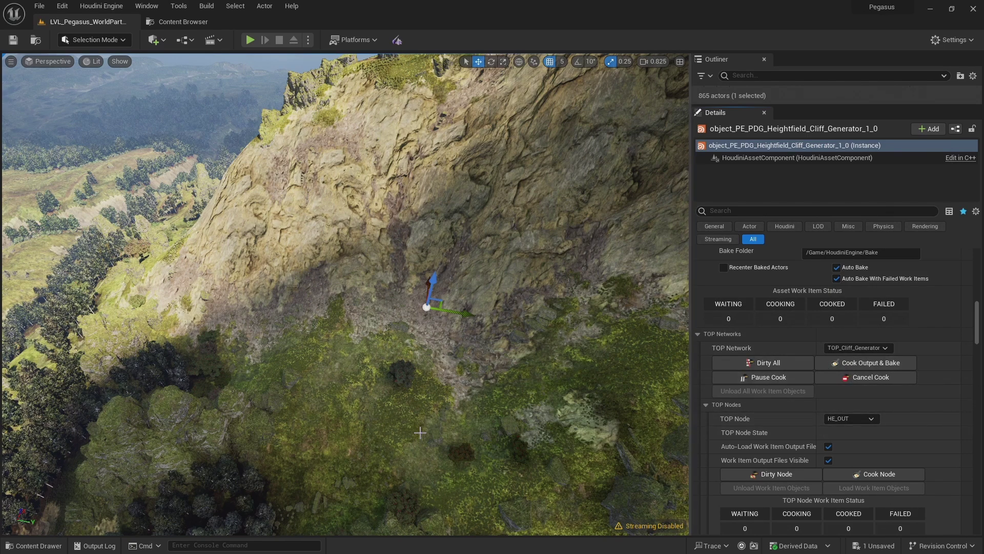
Run Cook Output & Bake on TOP_Cliff_Generator's HE_OUT node
click(861, 363)
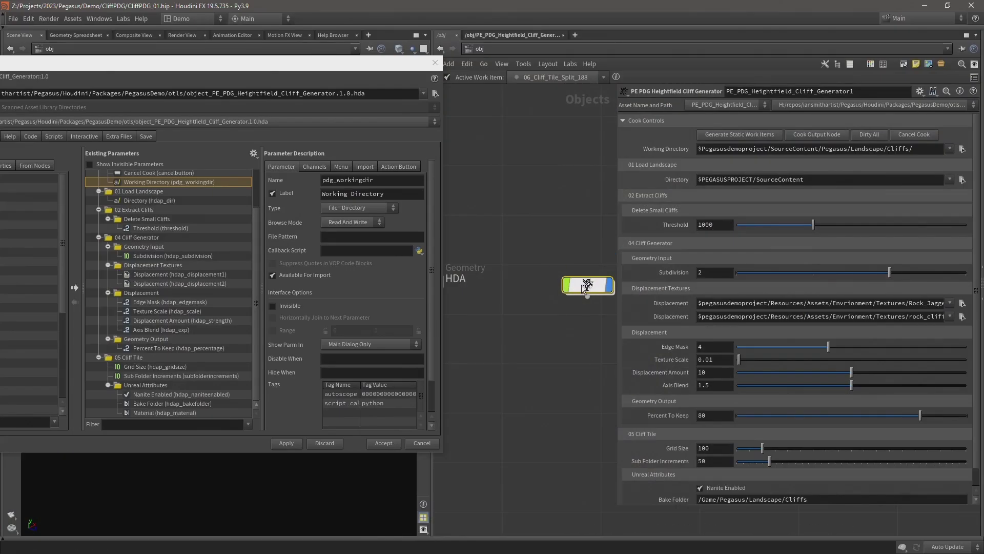
Dive into the HDA's TOP_Cliff_Generator network and select 01_Load_Landscape and 02_Extract_Cliffs
double_click(589, 286)
double_click(516, 288)
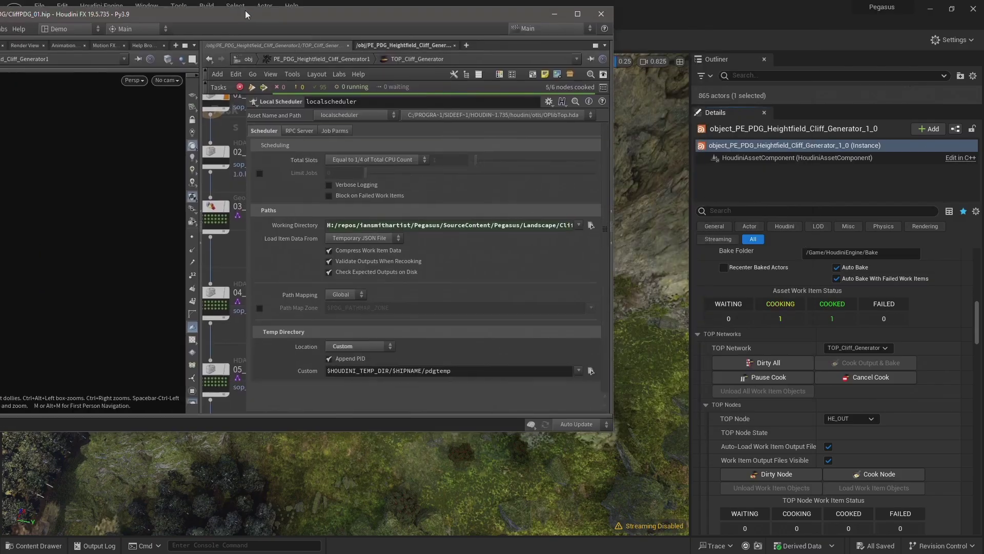
key(p)
scroll(304, 180, up, 5)
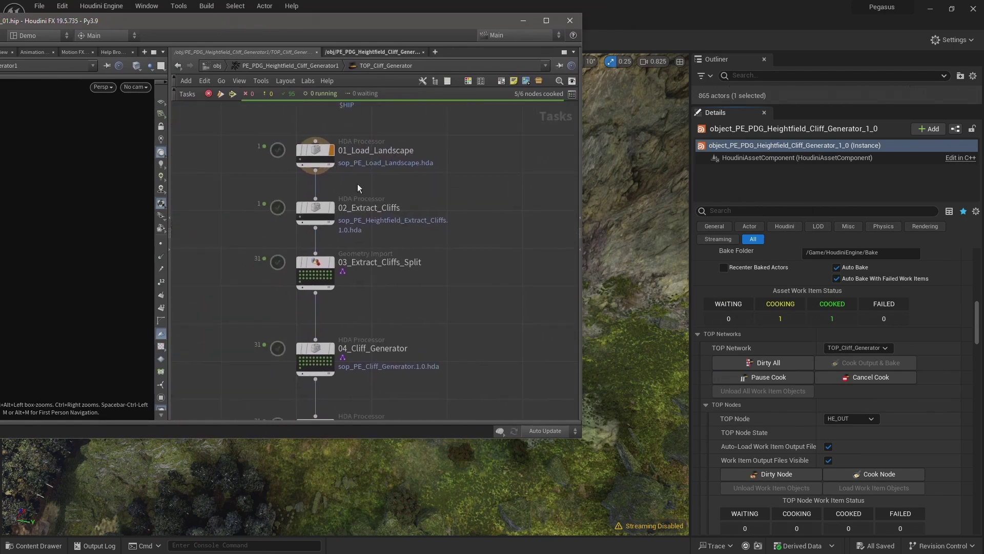
drag(236, 128, 429, 280)
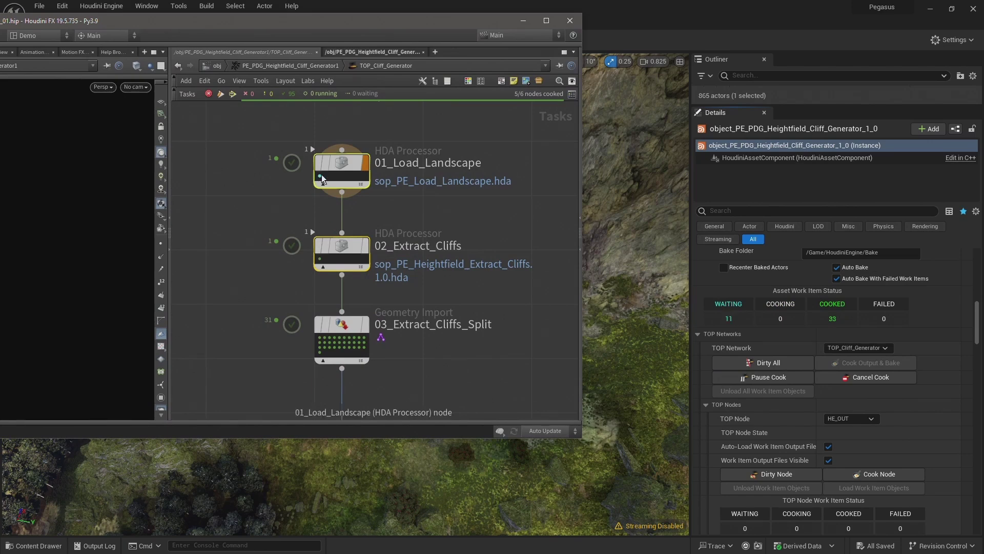
Select 03_Extract_Cliffs_Split to watch its cook, then move Houdini off screen
mouse_move(321, 259)
middle_drag(256, 314, 246, 219)
drag(246, 227, 379, 300)
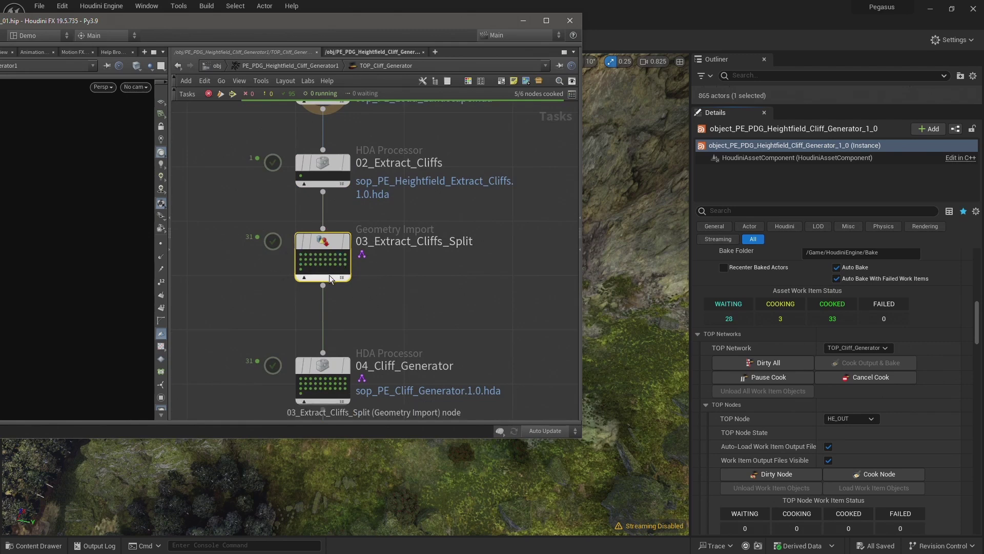
middle_drag(435, 261, 443, 314)
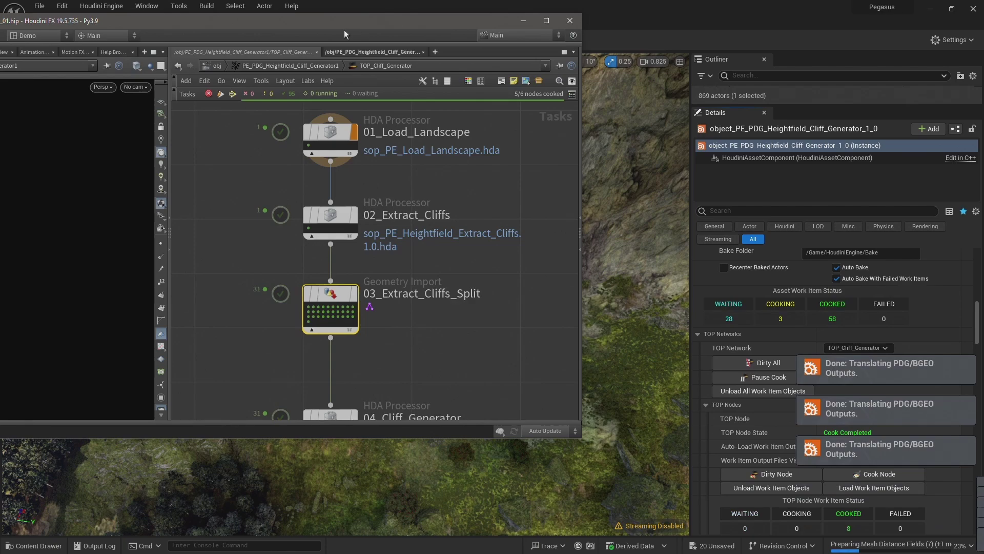
drag(301, 25, 983, 215)
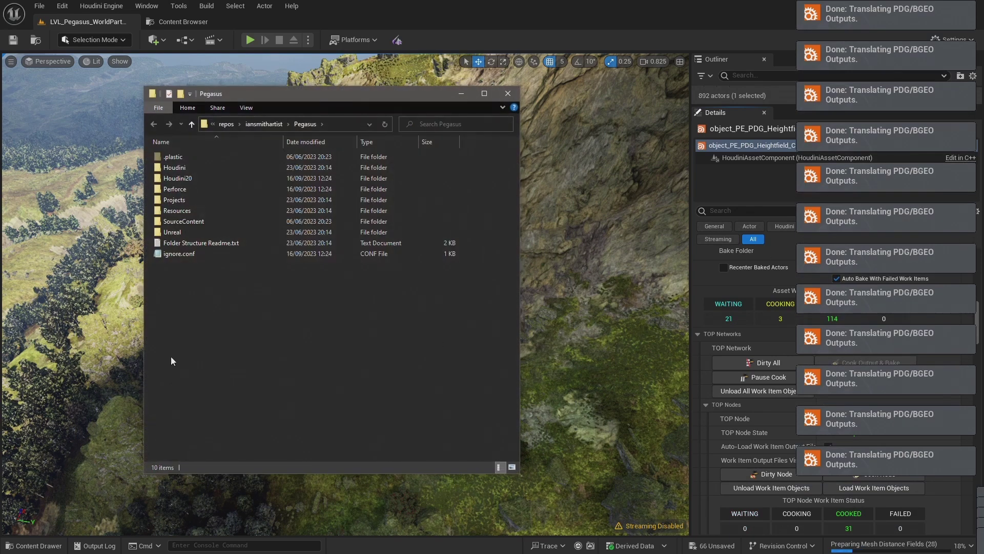
Browse SourceContent > Pegasus > Landscape > Cliffs > 06_Cliff_Tile_Split in File Explorer
click(172, 225)
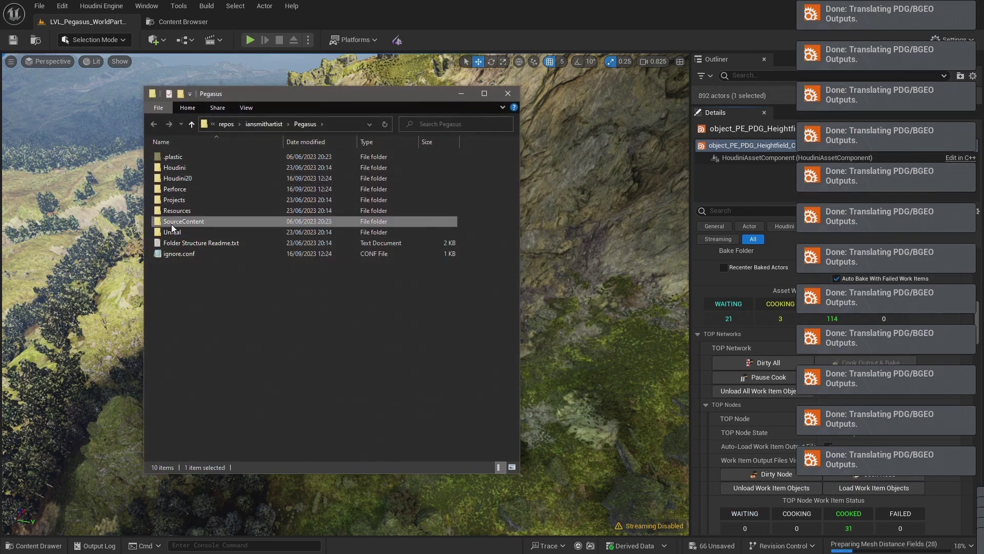
double_click(172, 227)
double_click(174, 159)
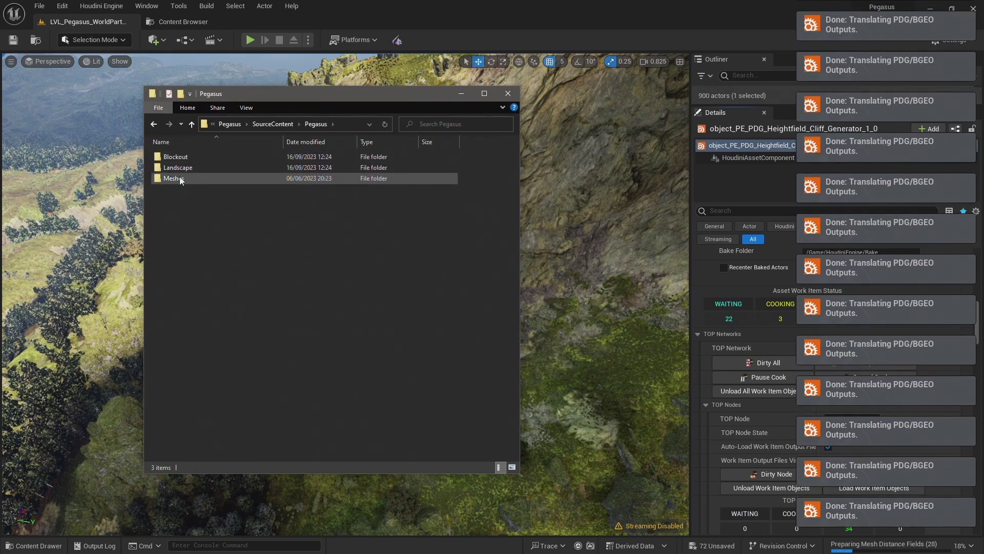
double_click(177, 168)
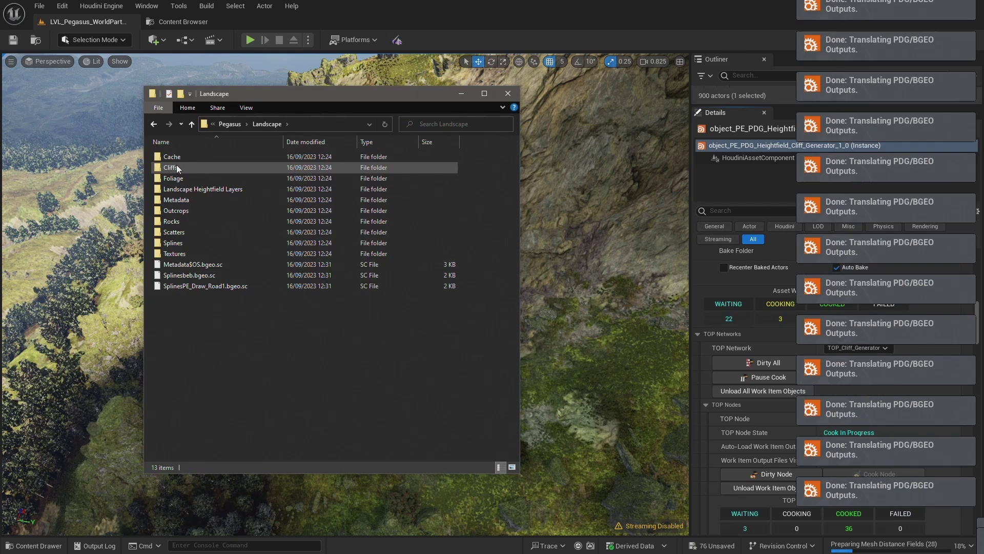
double_click(176, 167)
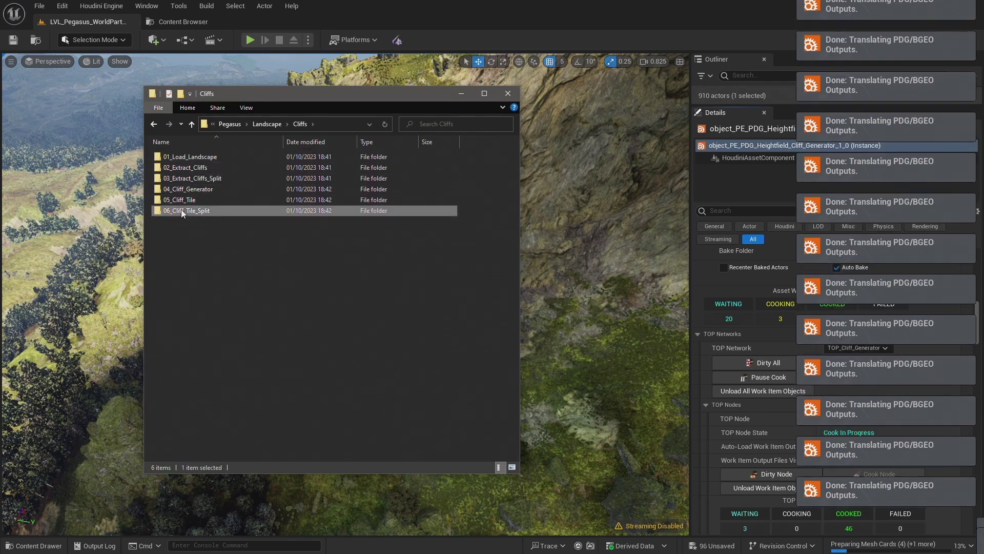
double_click(183, 210)
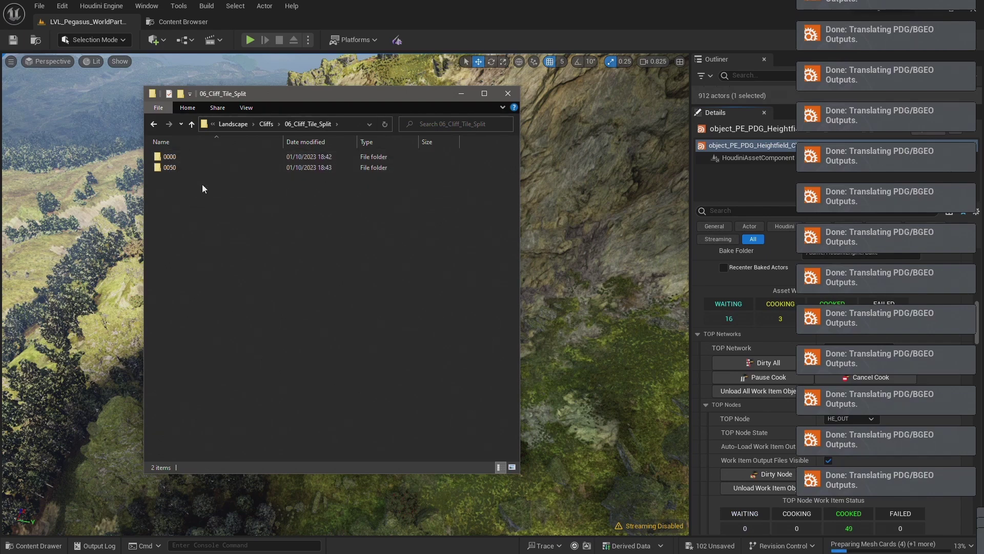
Peek into tile folder 0050, return to 06_Cliff_Tile_Split, and narrow the window to the left
double_click(170, 167)
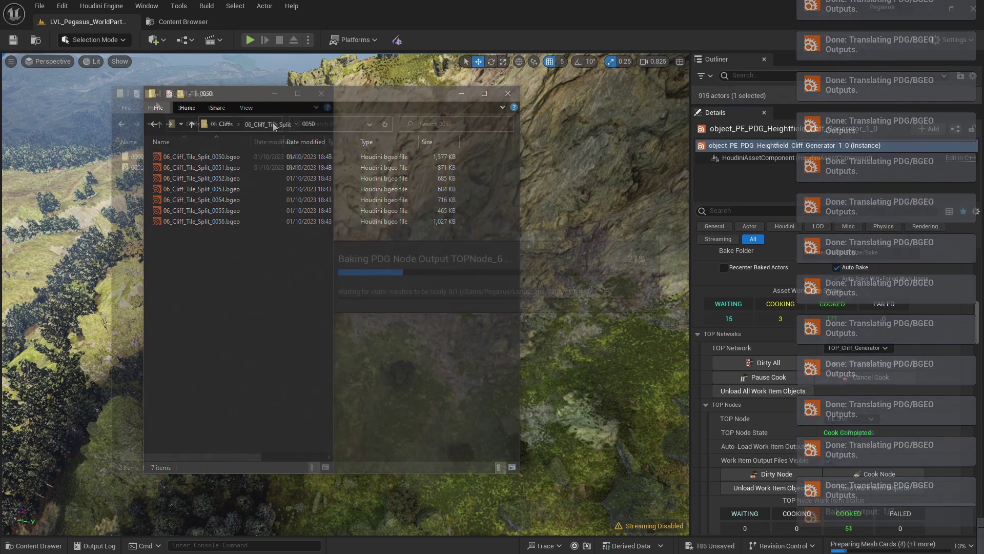
click(251, 124)
drag(249, 141, 186, 142)
drag(210, 93, 144, 93)
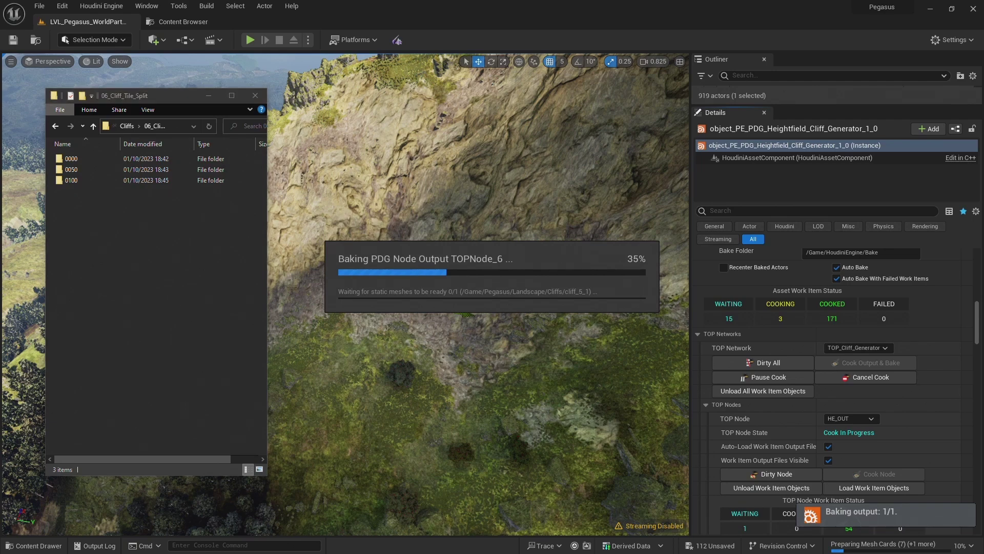
Bring up Task Manager's Performance view beside the Unreal bake progress
key(ctrl+shift+Escape)
drag(476, 185, 231, 69)
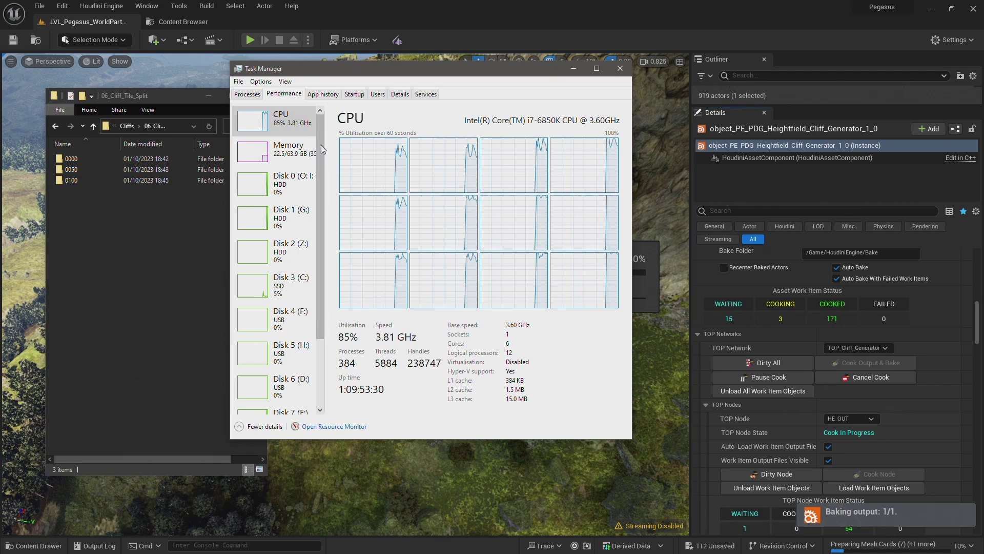
drag(322, 142, 341, 144)
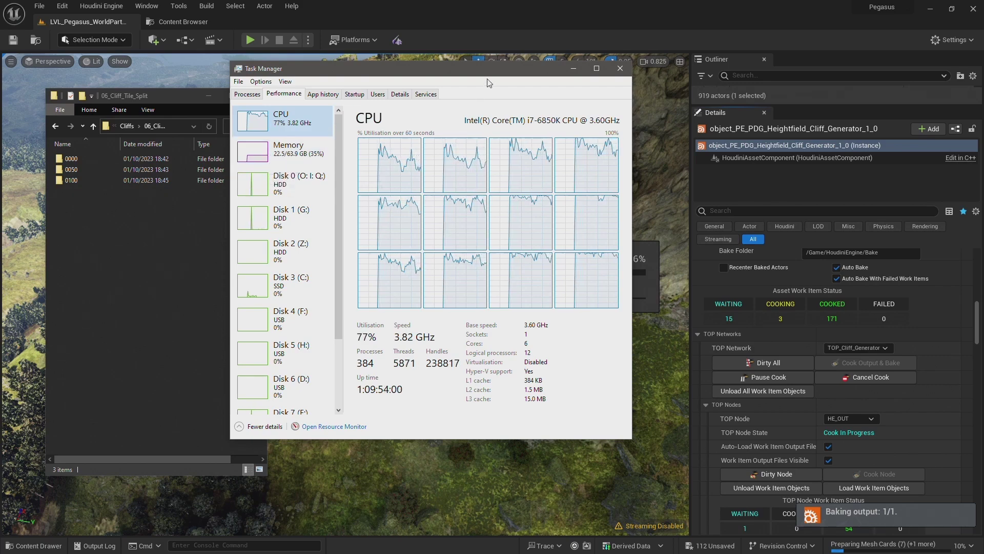
drag(494, 75, 346, 101)
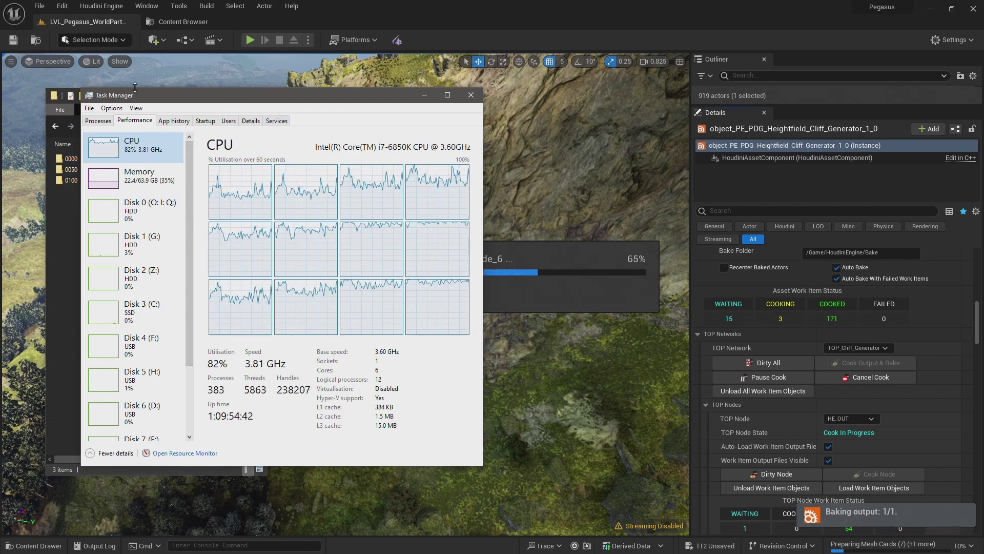
Resize Task Manager, show the Memory readout, and move it aside
drag(84, 85, 202, 125)
click(267, 144)
click(250, 248)
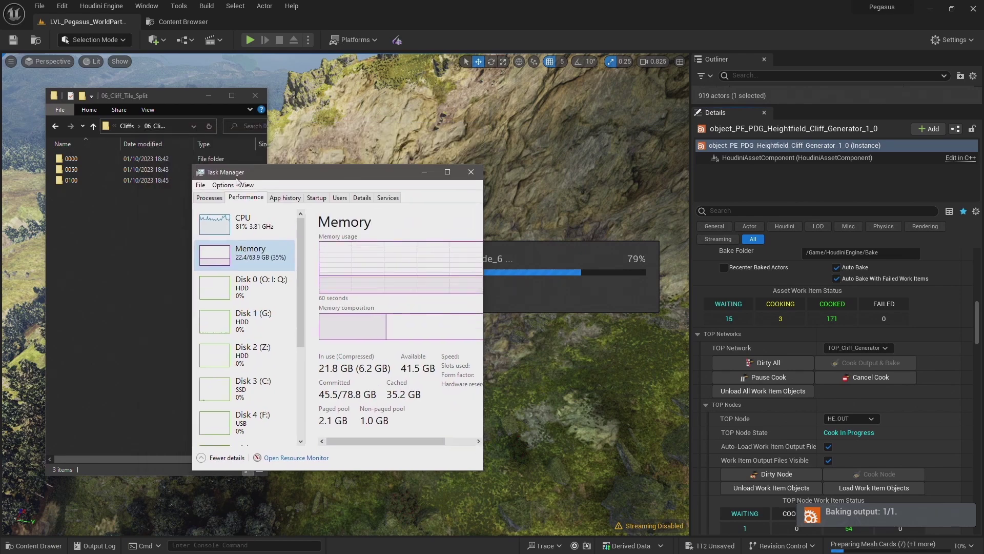
drag(237, 172, 714, 81)
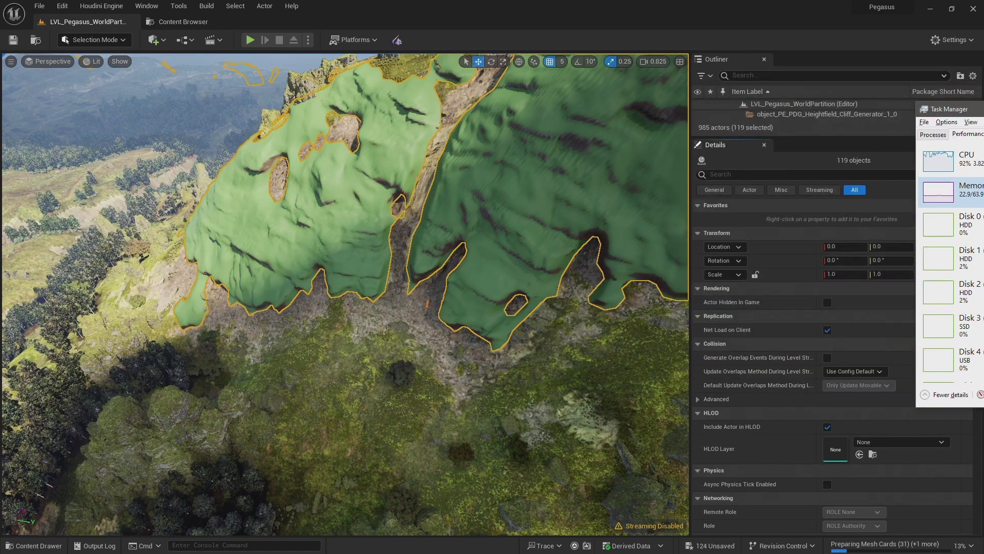
Fly the viewport camera around the baked cliff tiles, then return to Houdini
right_drag(496, 129, 496, 113)
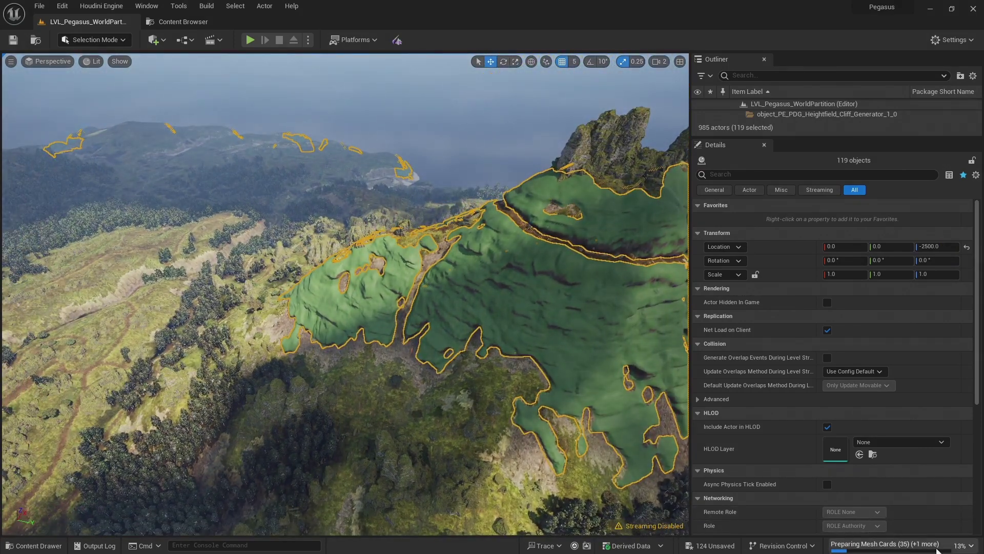
right_drag(483, 299, 453, 300)
scroll(464, 299, up, 1)
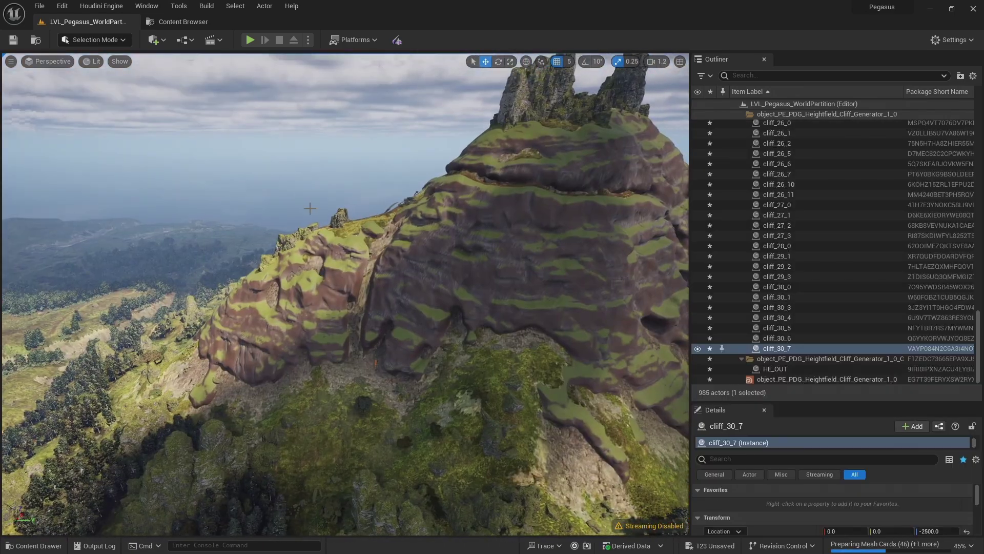
right_drag(491, 291, 480, 291)
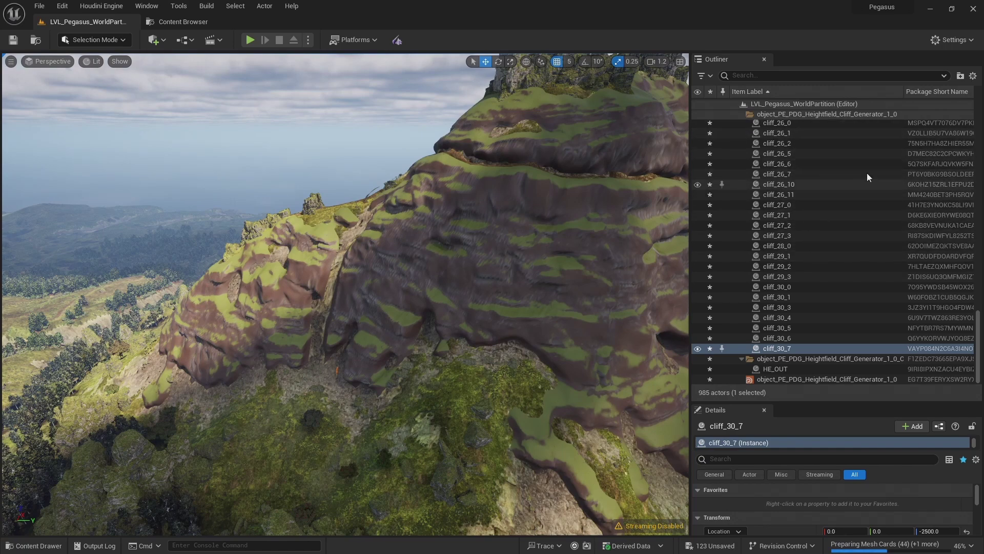
key(alt+Tab)
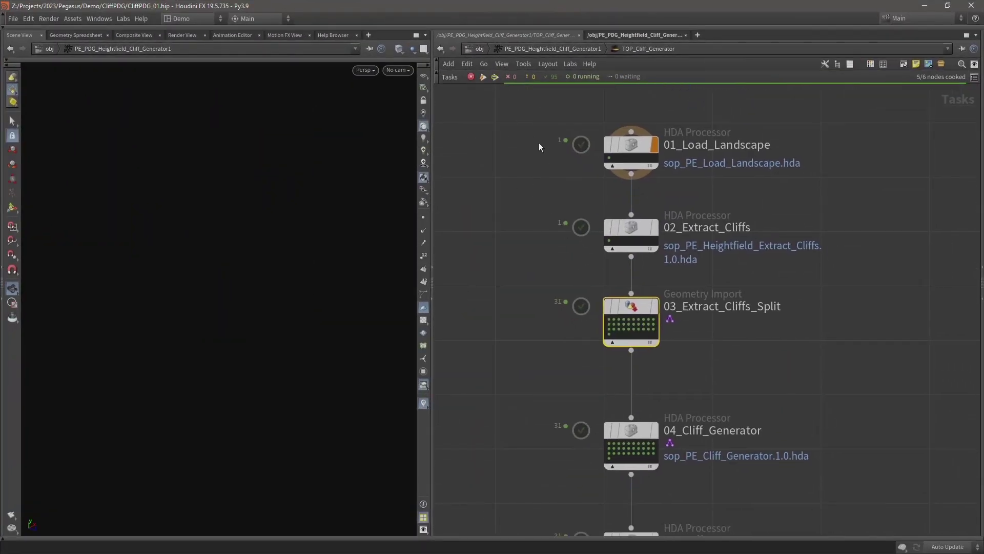
Go into Geometry HDA > PE_Cliff_Split and show class and name attributes in the Geometry Spreadsheet
click(530, 47)
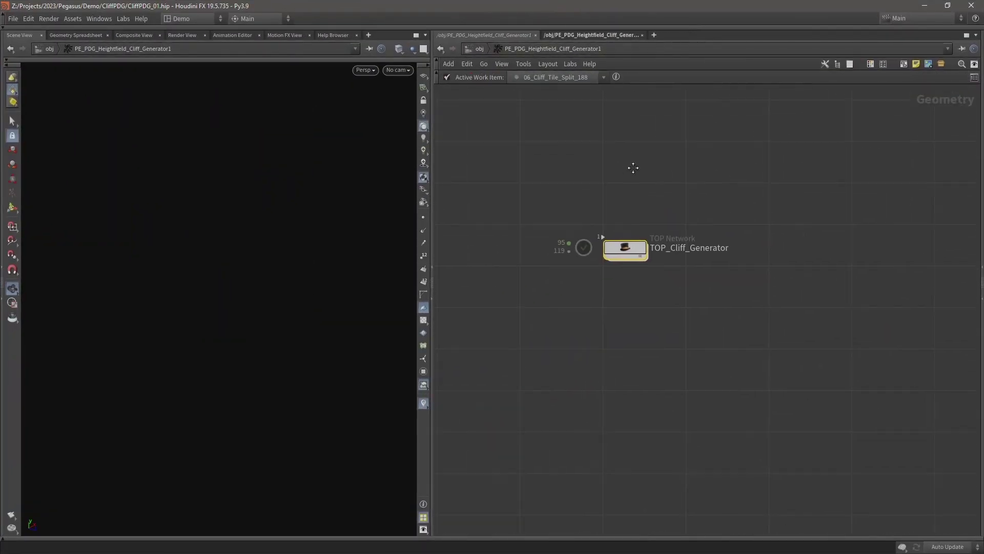
key(u)
double_click(543, 244)
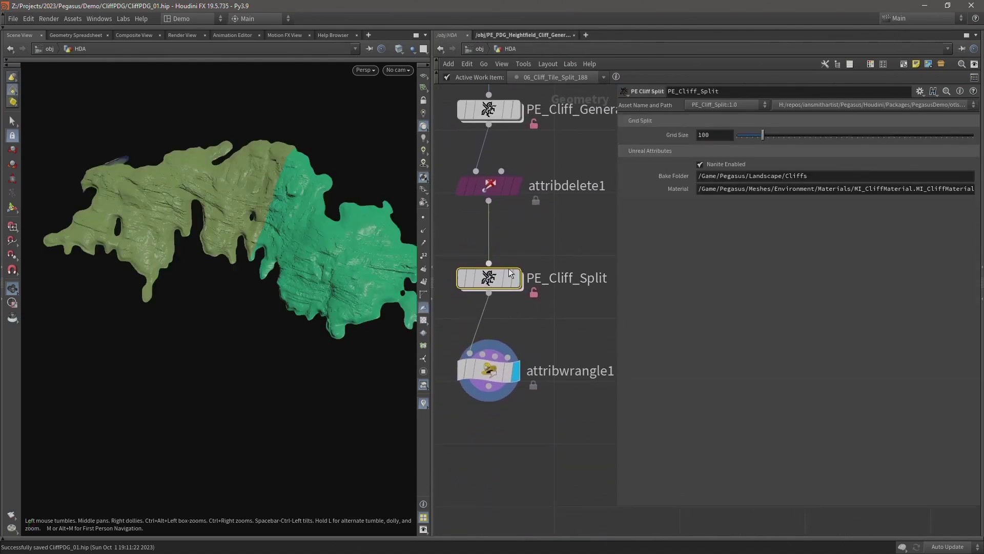
double_click(491, 280)
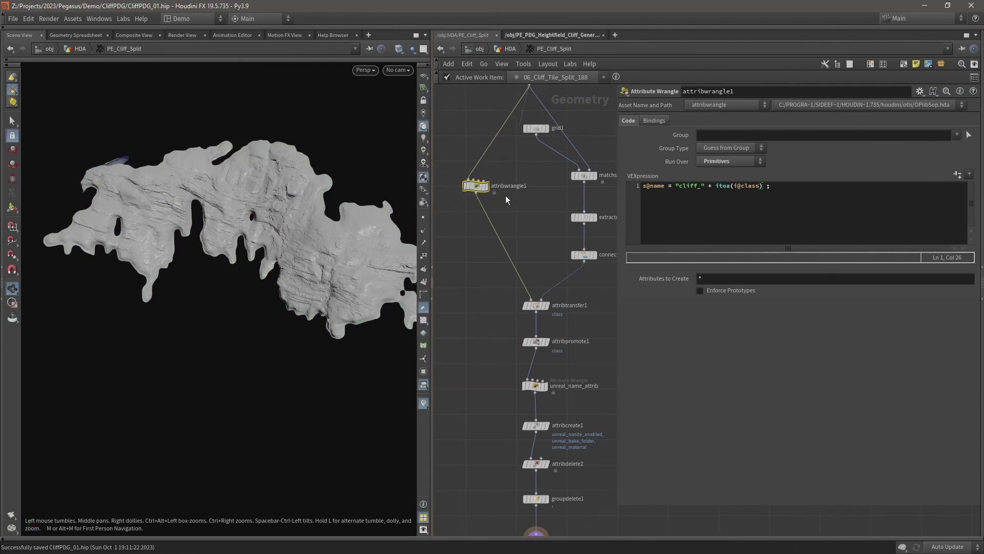
click(78, 34)
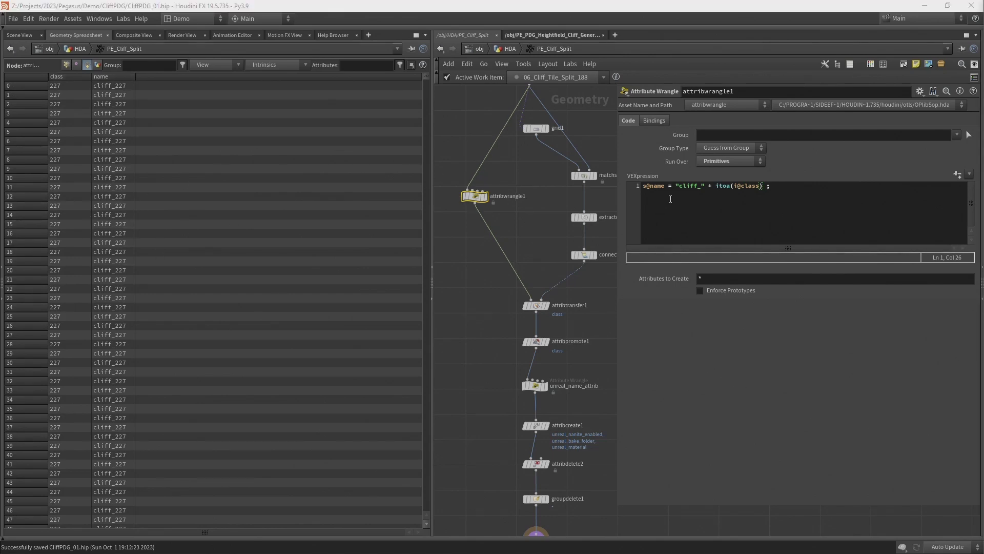
Replace itoa with sprintf('%04d', i@class) in attribwrangle1 and save the scene
click(719, 187)
key(Delete)
key(Delete)
key(Delete)
key(Delete)
key(Delete)
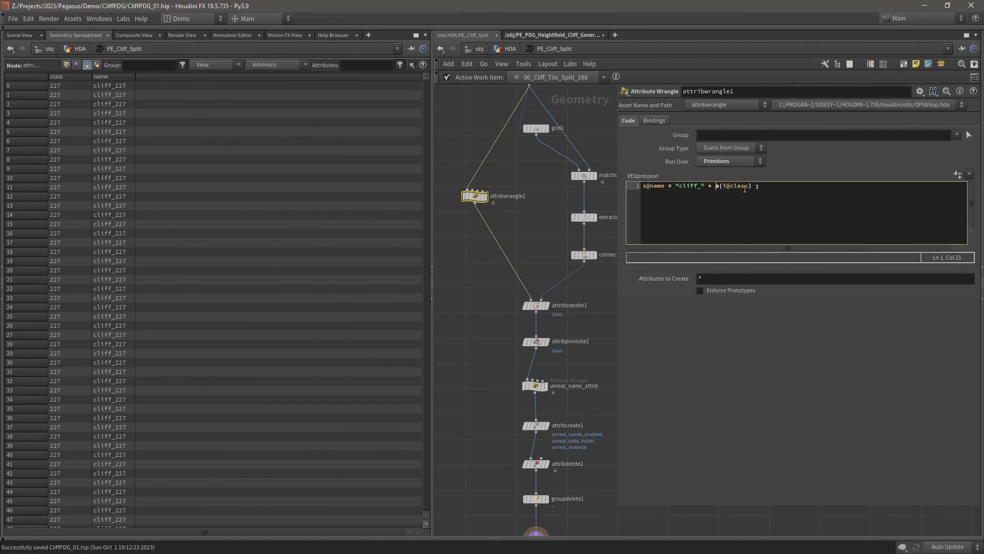
text(sprintf)
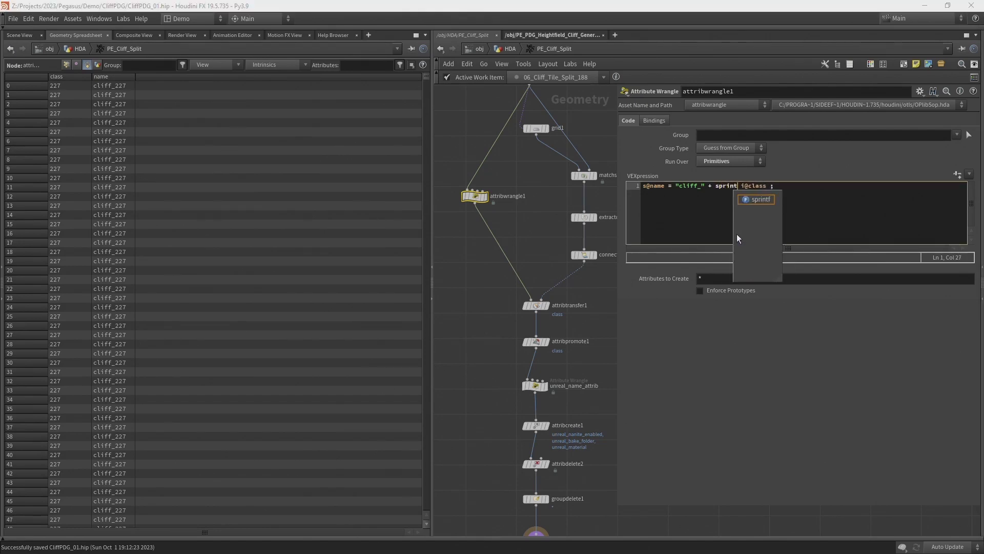
text(( )
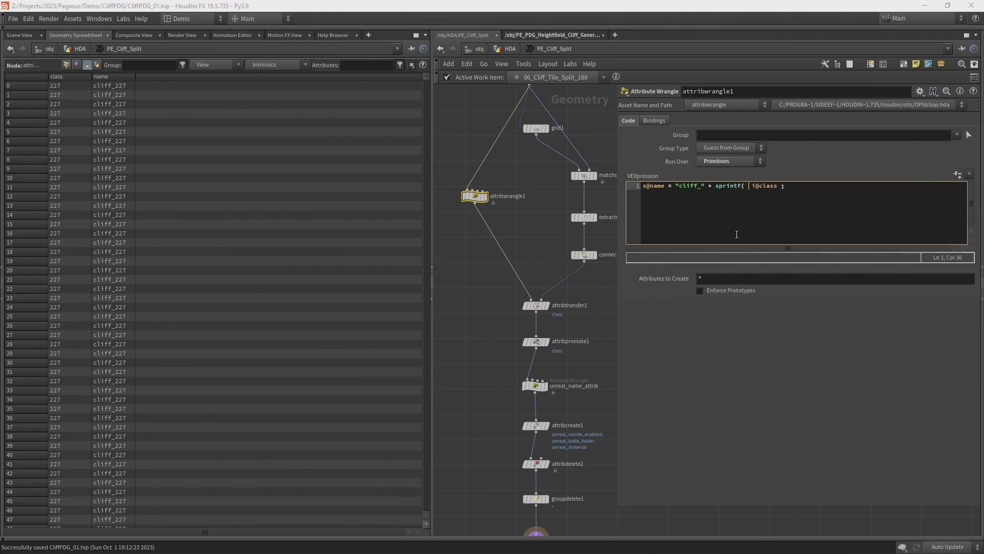
text('%04d',)
click(803, 185)
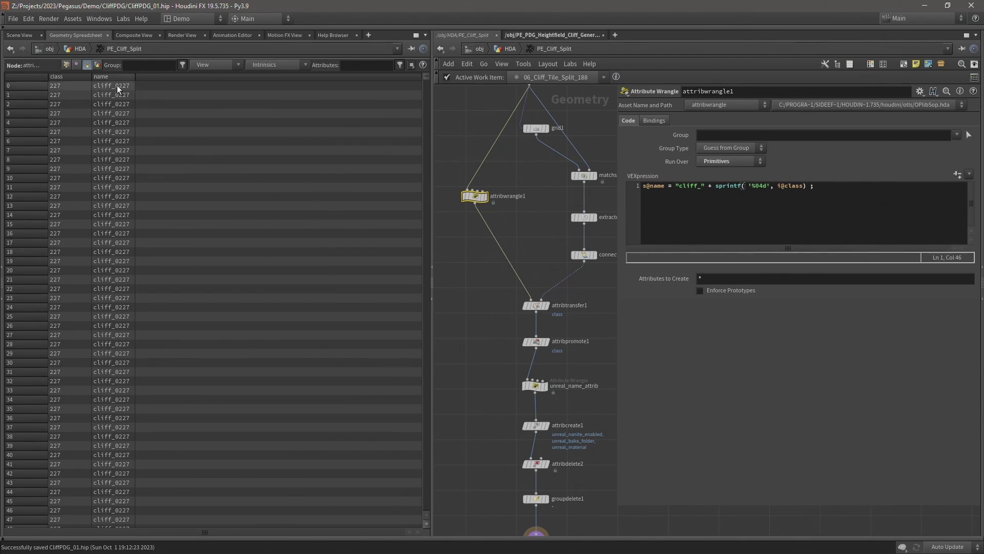
key(ctrl+z)
click(762, 193)
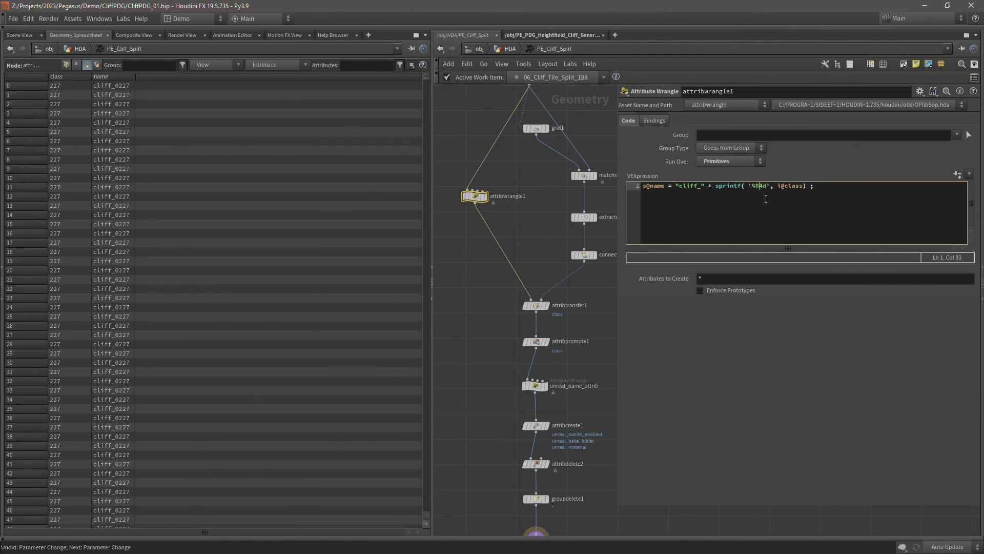
click(716, 186)
key(ctrl+s)
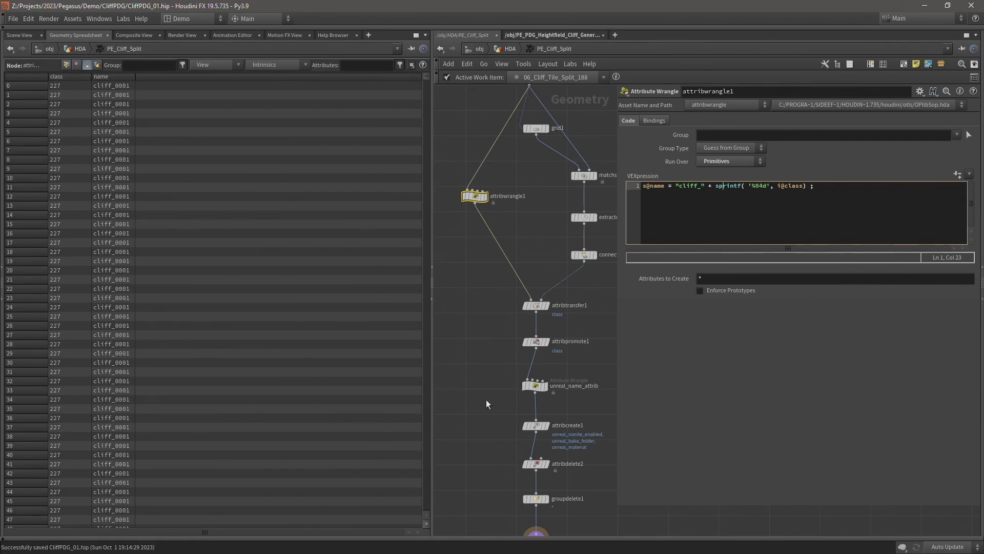
Select the unreal_name_attrib wrangle lower in the PE_Cliff_Split network
middle_drag(486, 399, 491, 295)
drag(497, 266, 563, 289)
scroll(563, 288, up, 1)
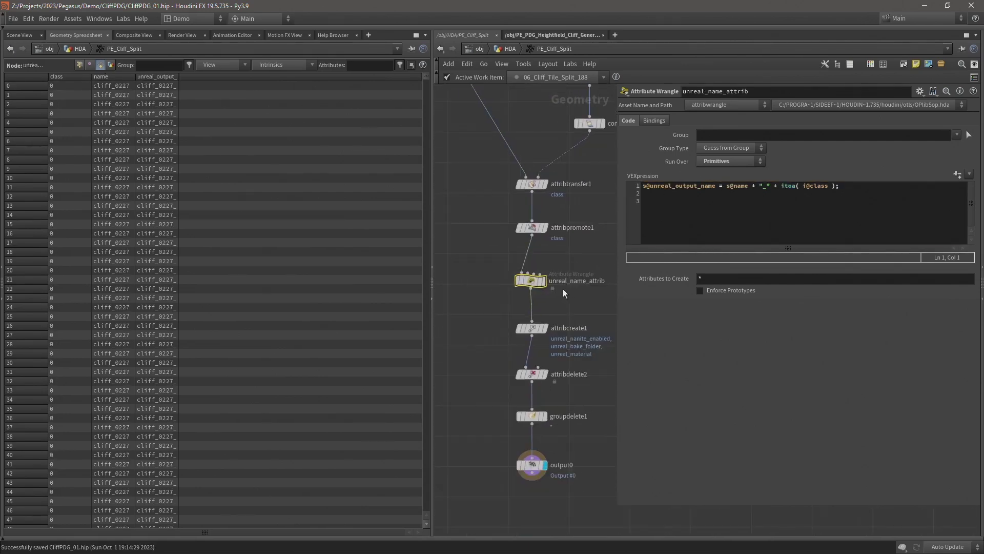
middle_drag(563, 288, 534, 253)
scroll(529, 265, up, 1)
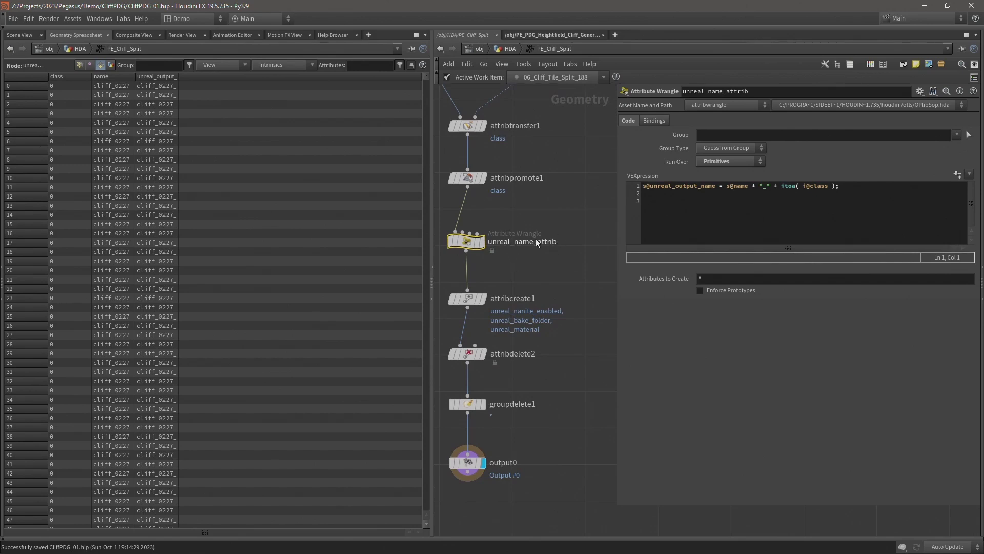
Change unreal_name_attrib's itoa call to sprintf('%04d', i@class), correcting the uppercase D
click(797, 191)
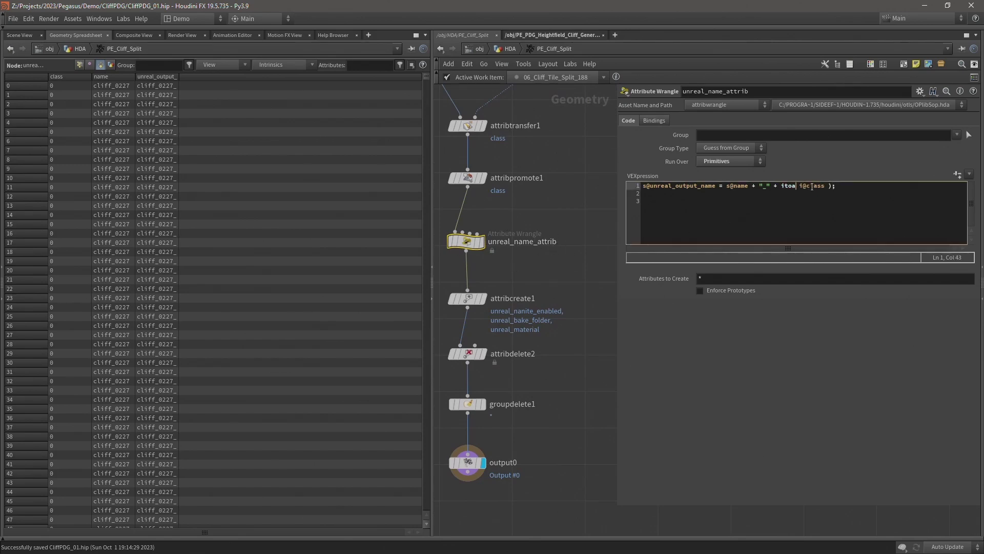
key(BackSpace)
key(BackSpace)
key(BackSpace)
key(BackSpace)
key(BackSpace)
key(Delete)
key(Delete)
text(sp)
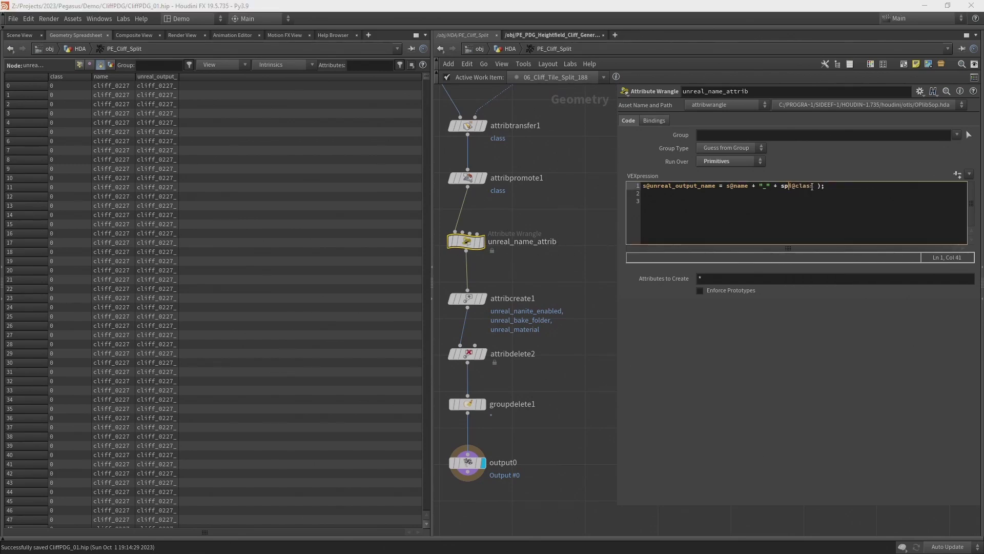
text(rint)
text(f(i)
text(' )
text(%0)
text(4D)
text(')
text(,)
click(869, 186)
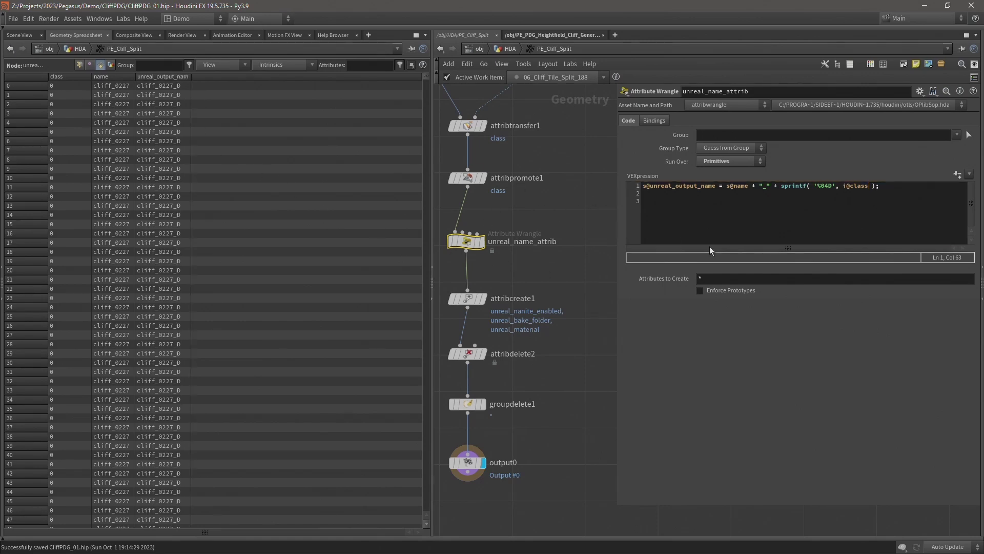
click(829, 187)
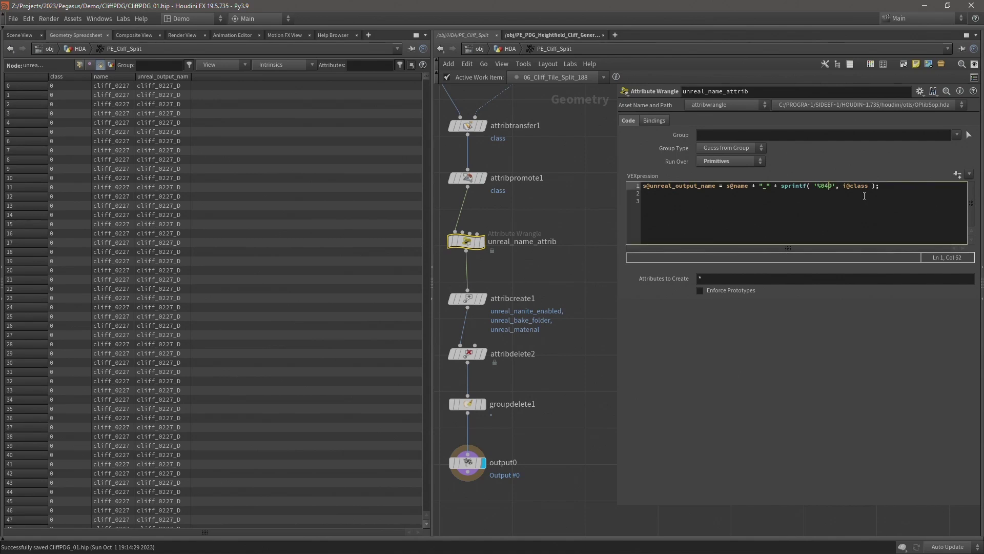
key(BackSpace)
text(d)
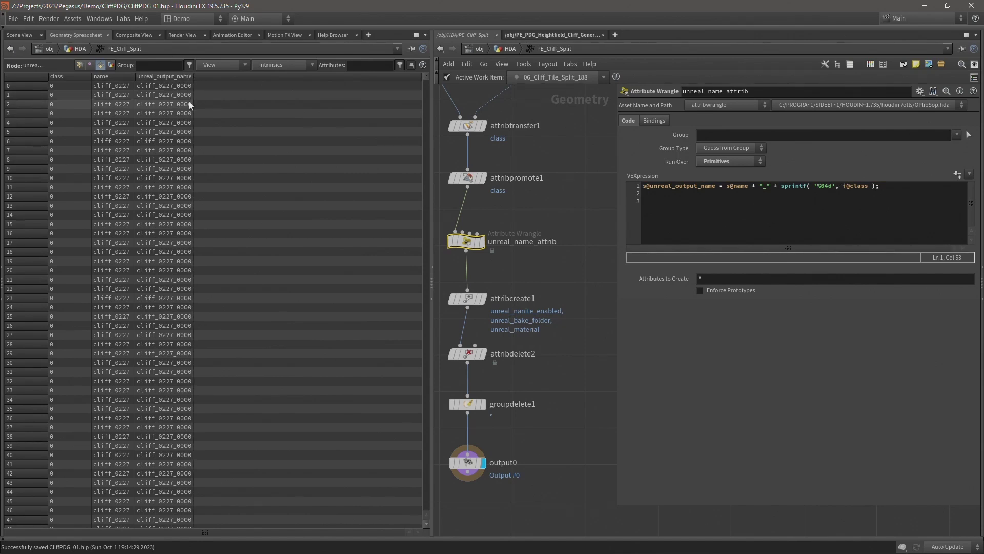
Save the PE_Cliff_Split node type and return to Unreal Engine
right_click(539, 47)
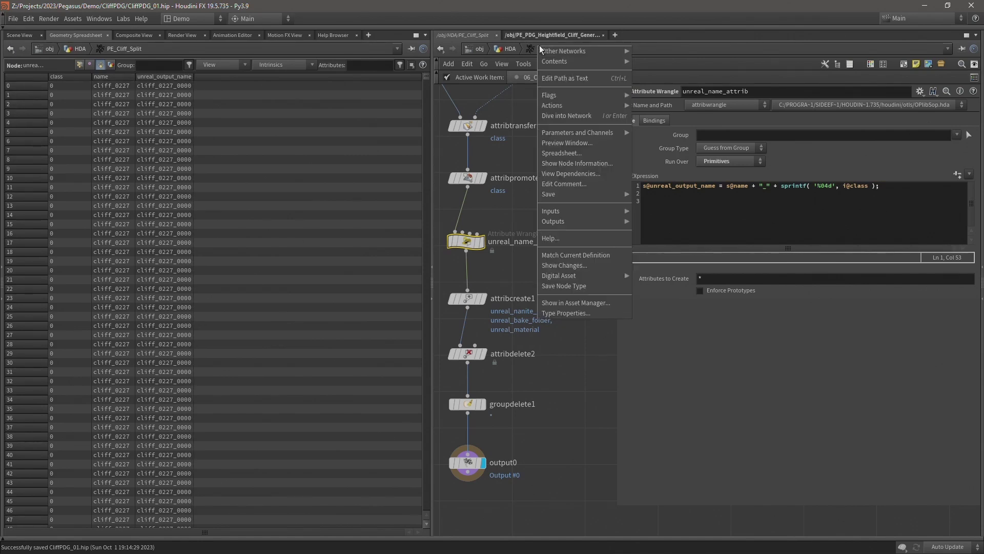
click(570, 286)
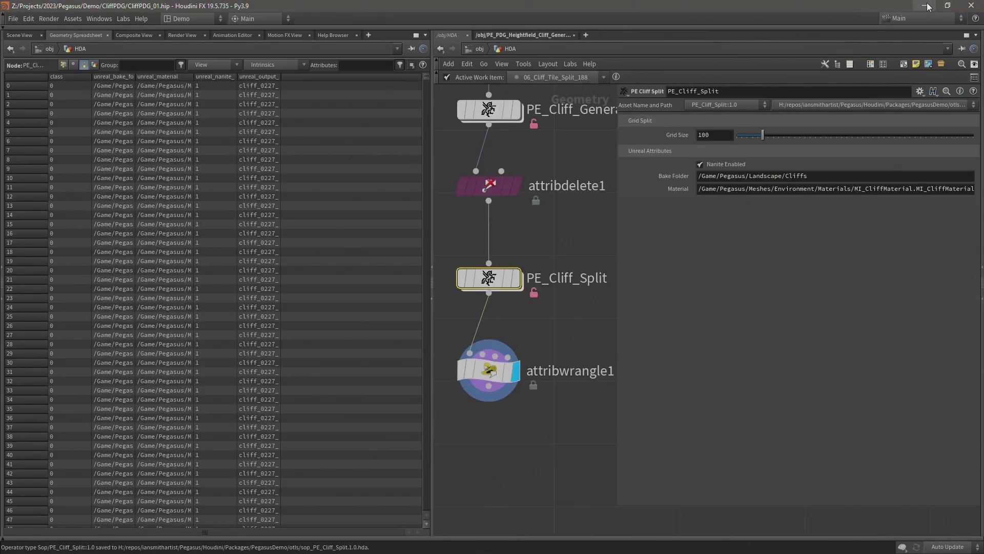
click(926, 4)
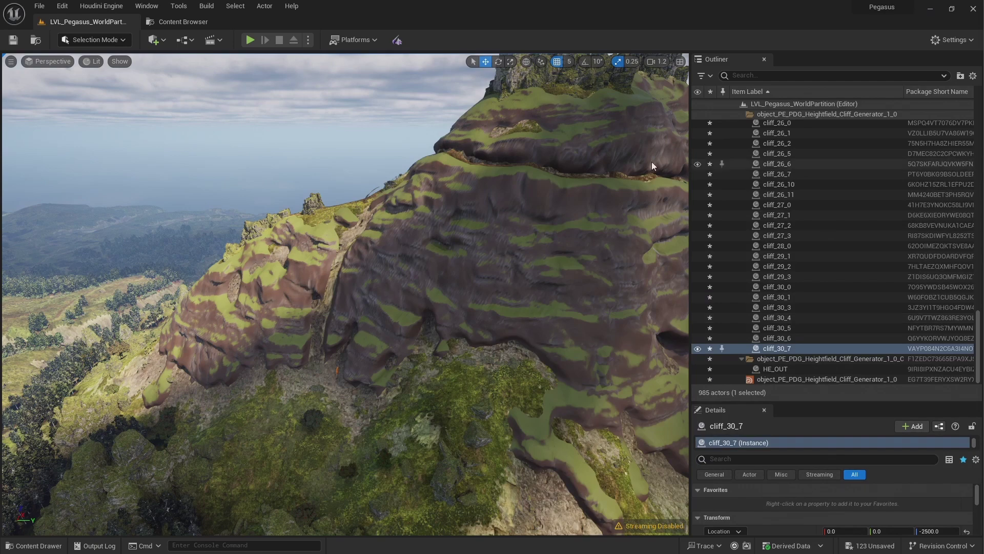
Select the whole range of old cliff actors in the Outliner and delete them
drag(977, 325, 967, 124)
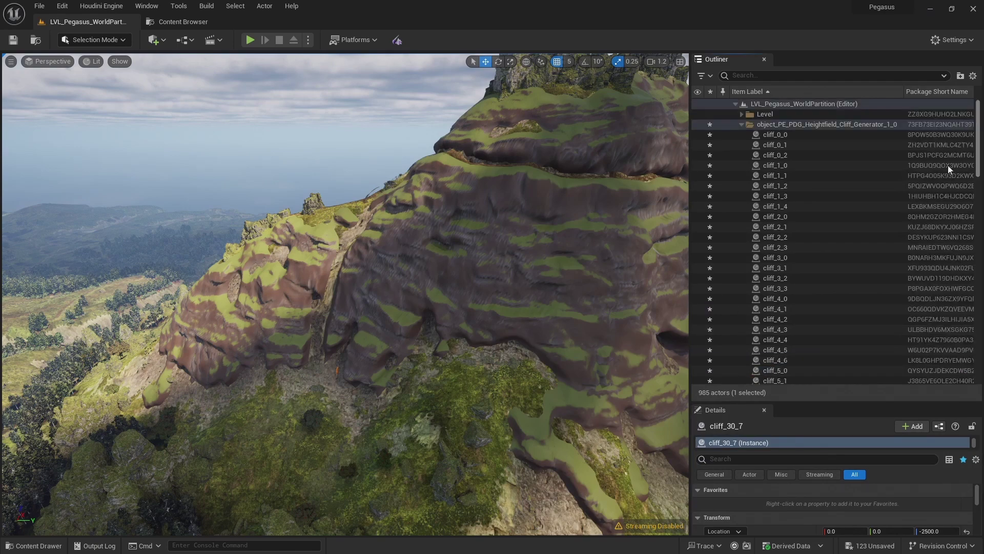
shift+click(766, 135)
key(Delete)
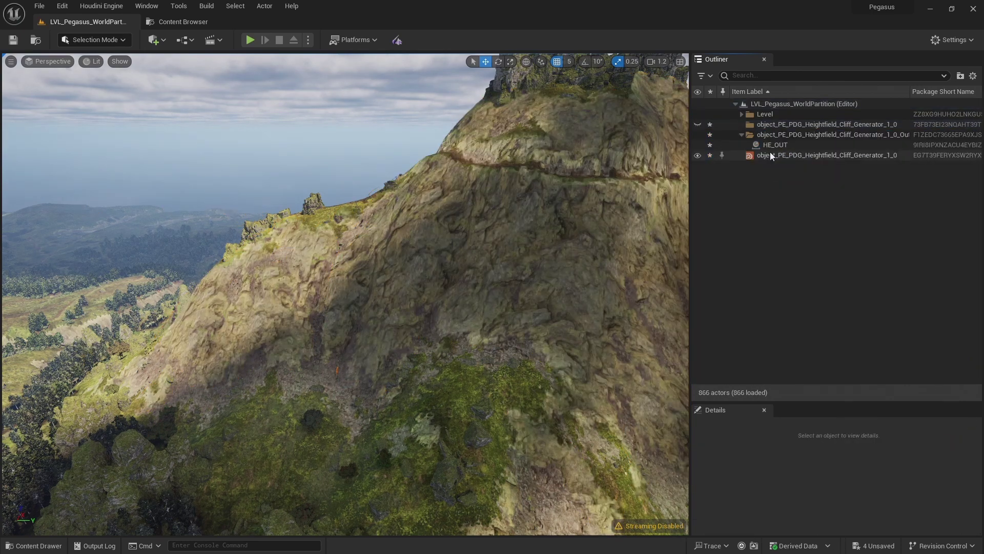
Save all, then delete all 119 old cliff meshes from the Cliffs content folder
click(179, 21)
click(358, 153)
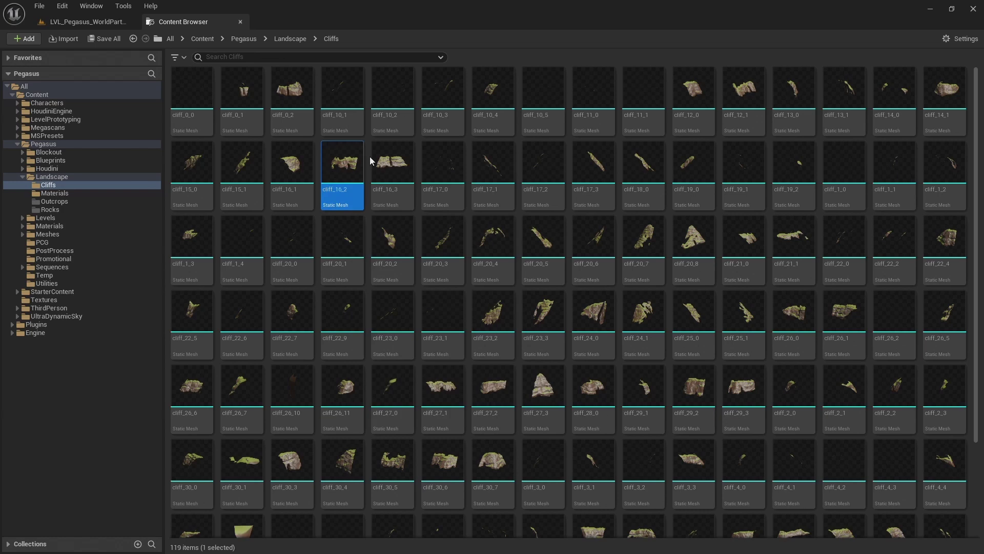
key(ctrl+a)
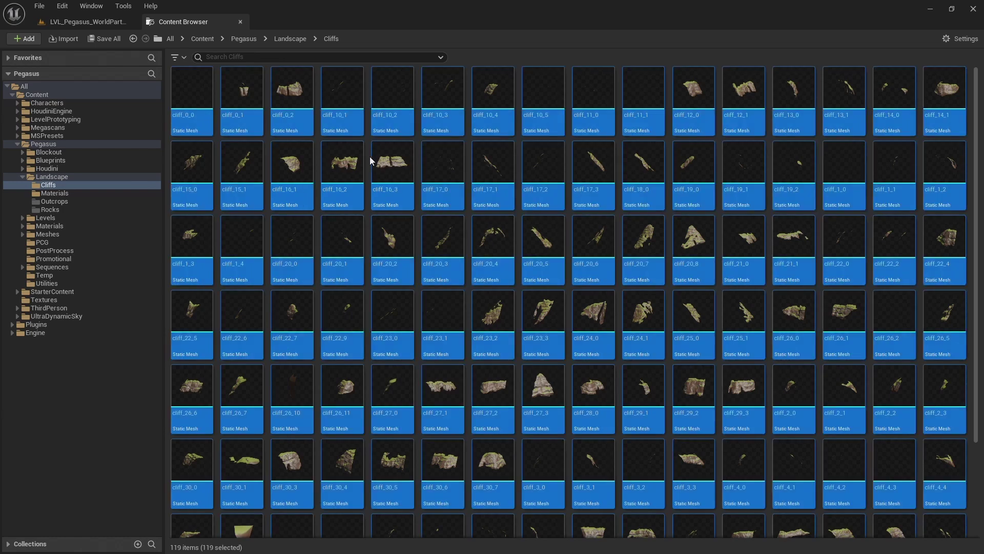
click(39, 5)
click(56, 44)
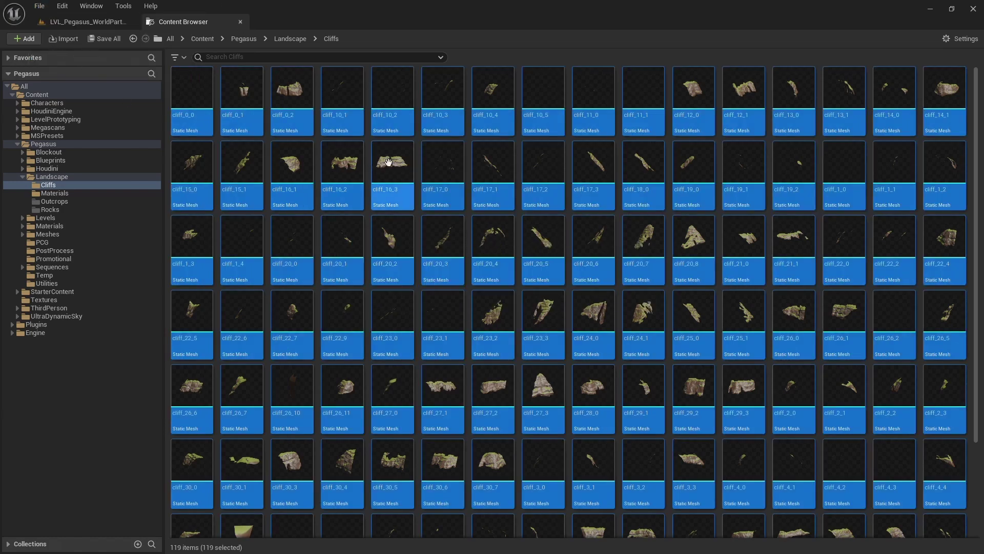
key(Delete)
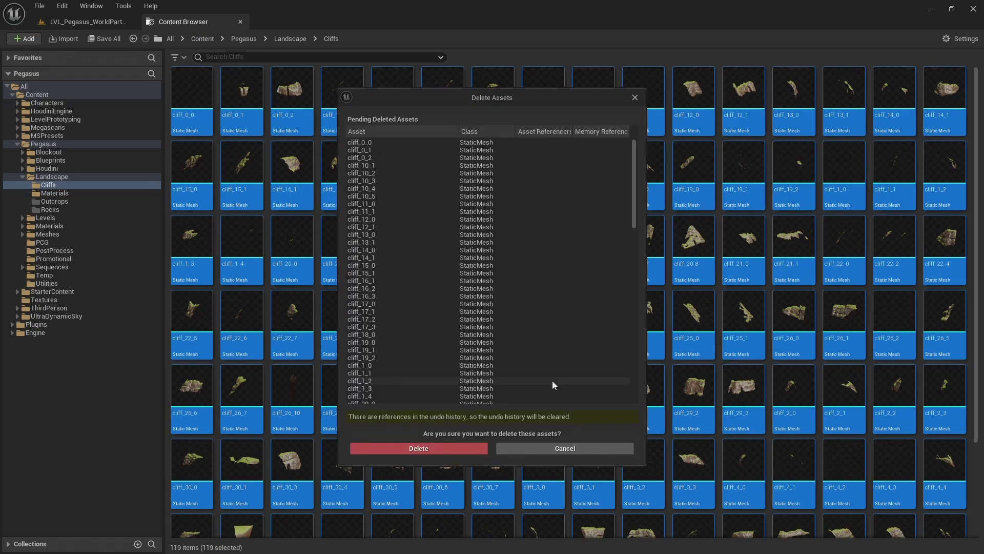
click(429, 450)
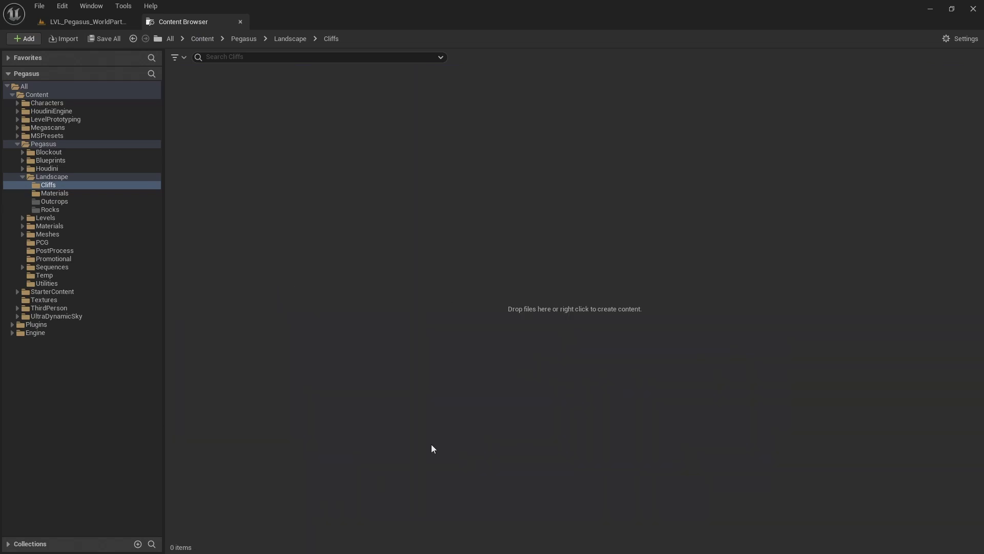
click(90, 23)
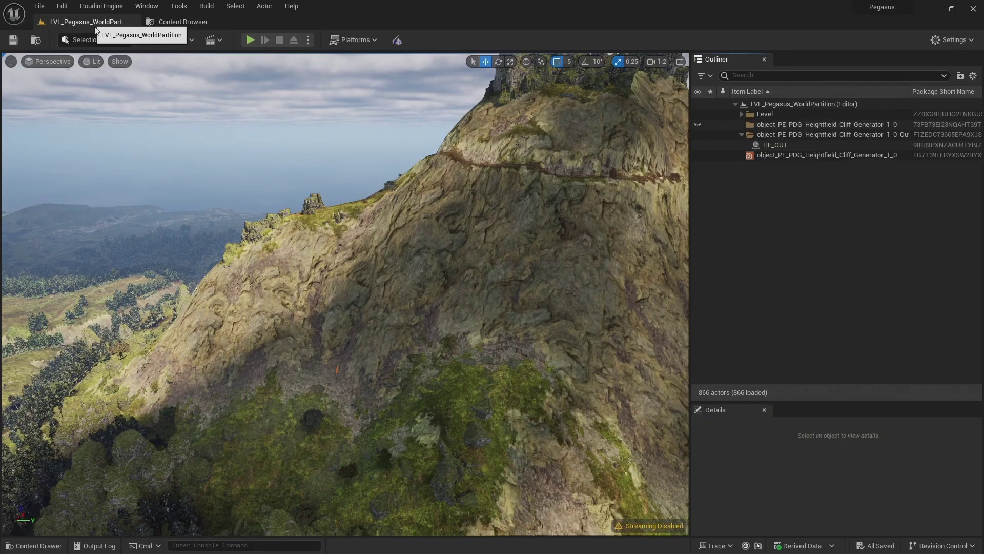
In the Cliffs source folder, Shift+Delete the 05_Cliff_Tile and 06_Cliff_Tile_Split folders
click(765, 156)
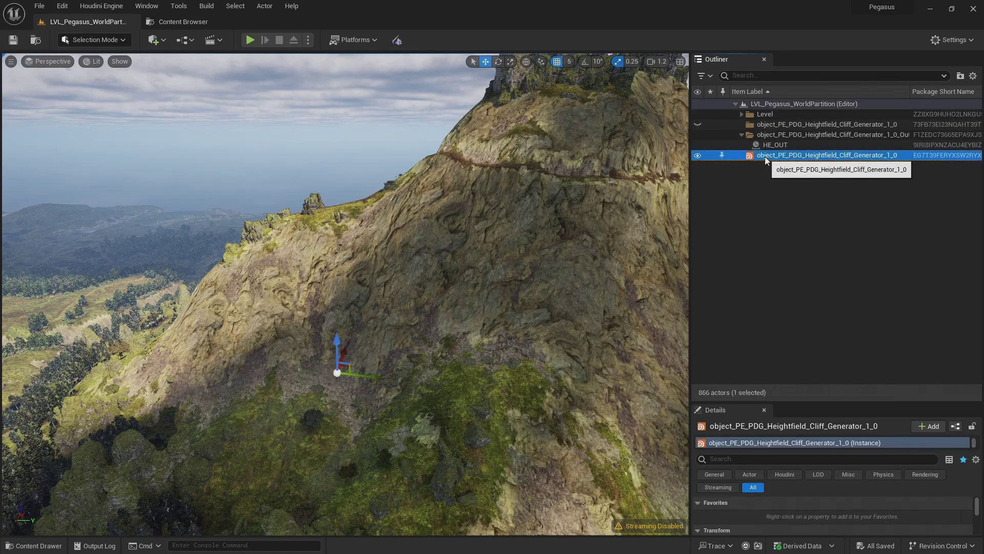
key(alt+Tab)
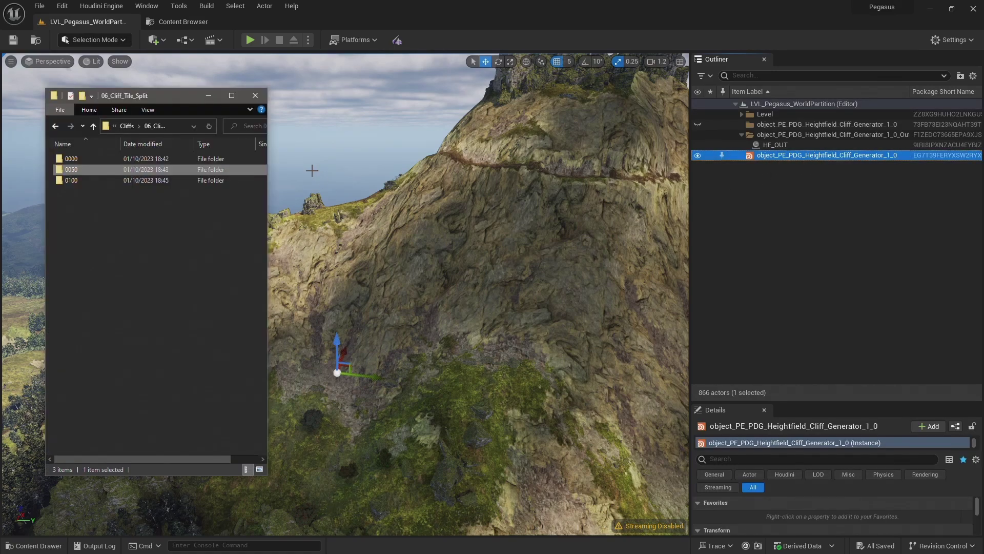
drag(268, 126, 450, 127)
click(201, 126)
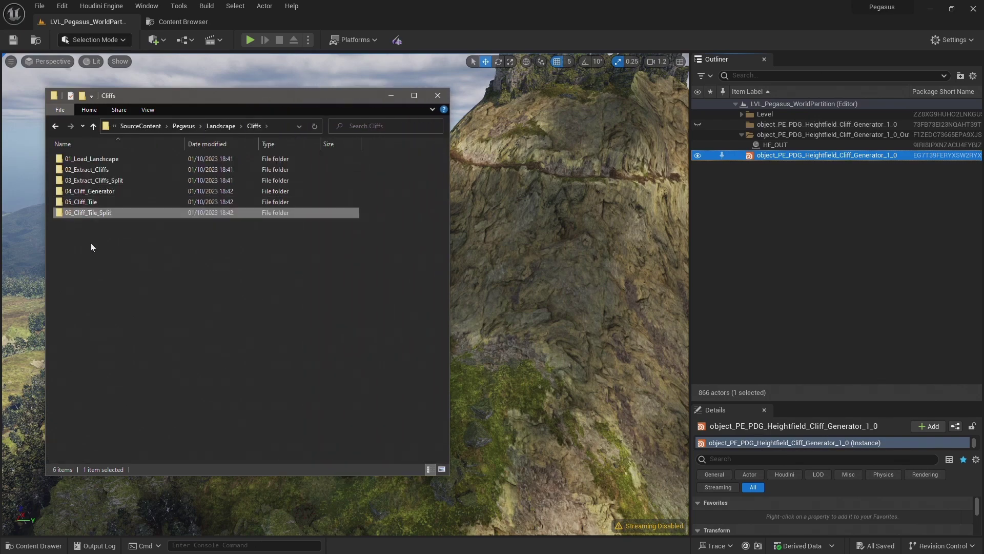
drag(145, 244, 54, 201)
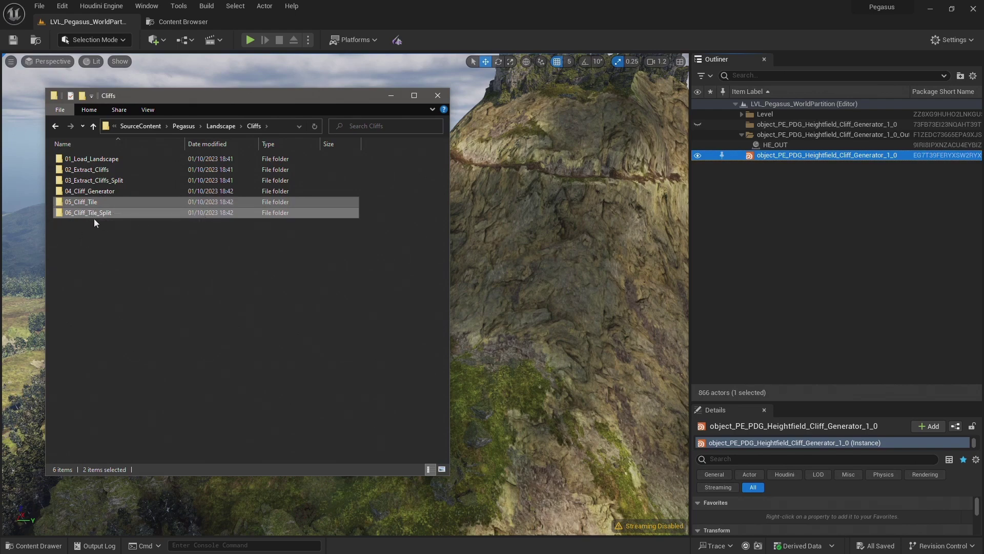
key(shift+Delete)
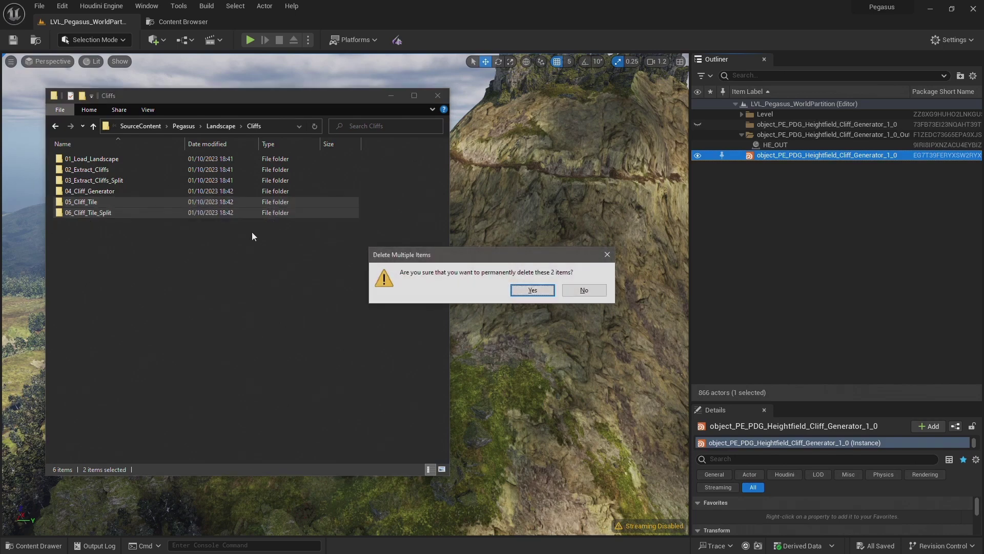
Confirm the folder deletion, then run Cook Output & Bake on the PDG generator's TOP network
click(528, 289)
click(739, 400)
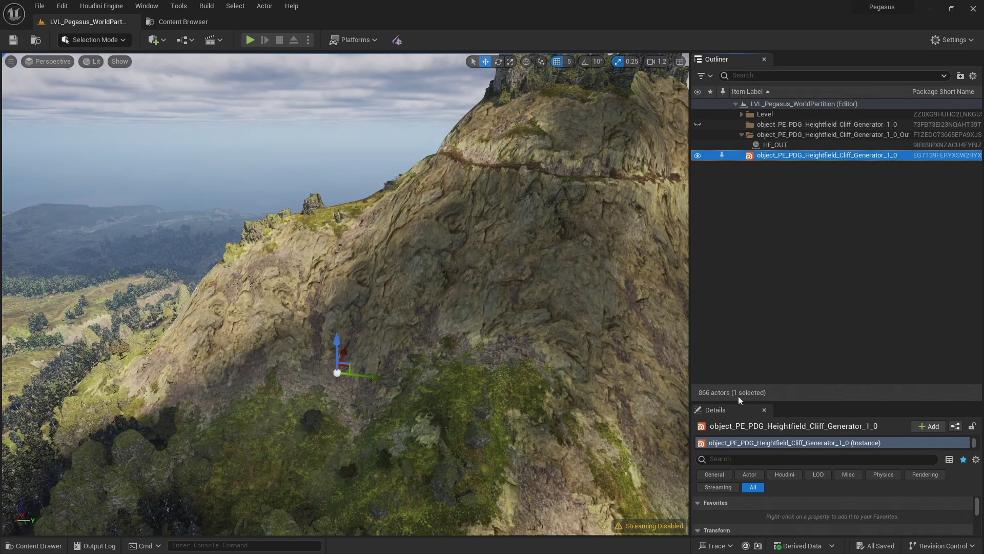
drag(736, 401, 744, 139)
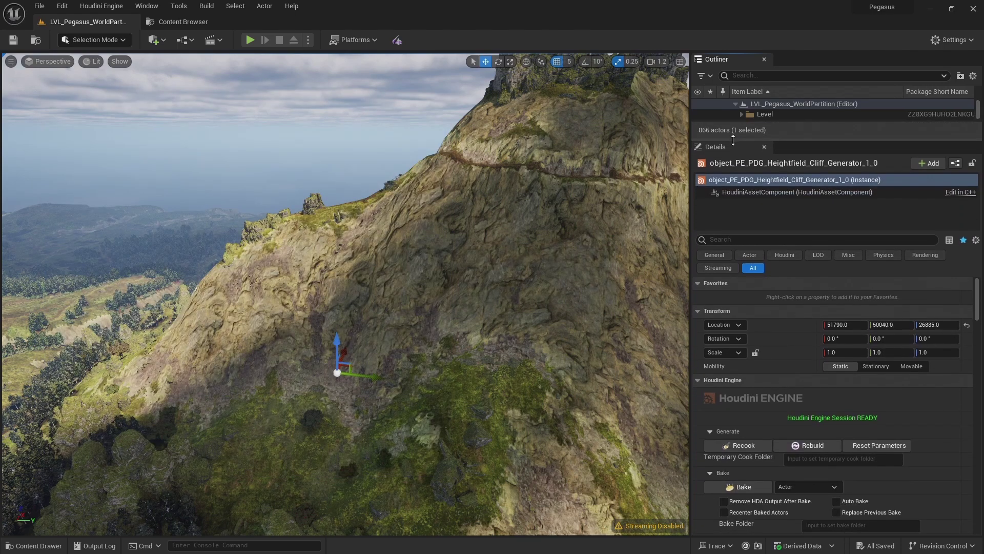
scroll(781, 306, down, 10)
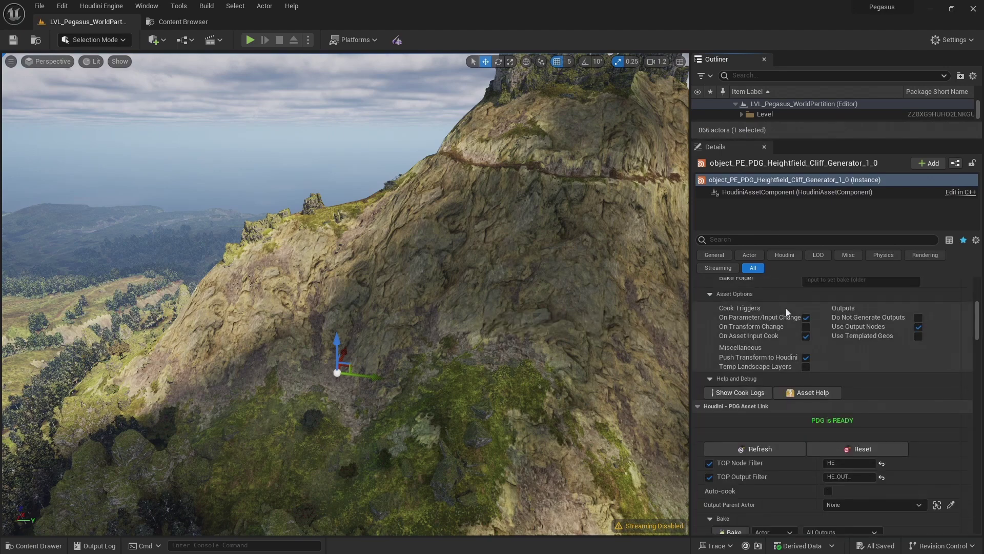
scroll(748, 335, down, 2)
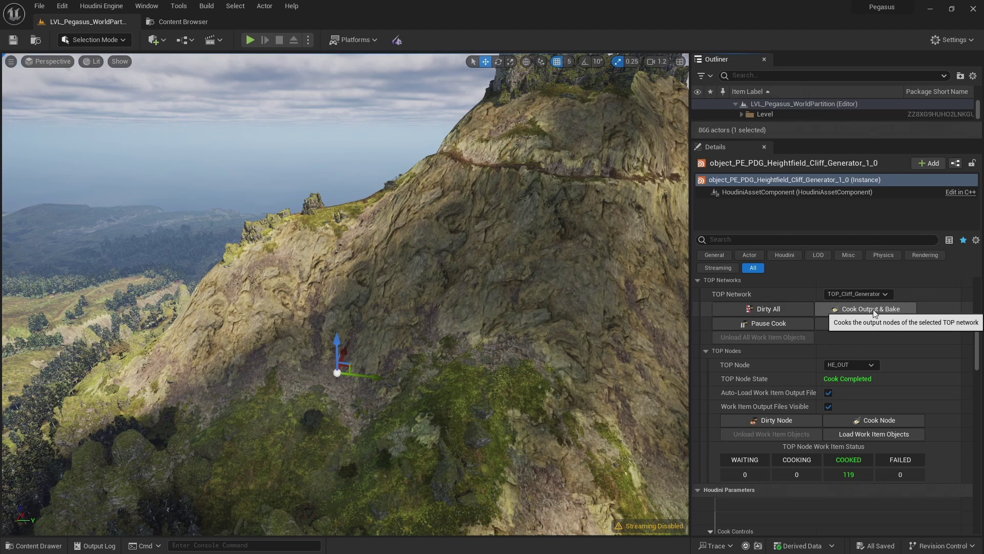
click(874, 312)
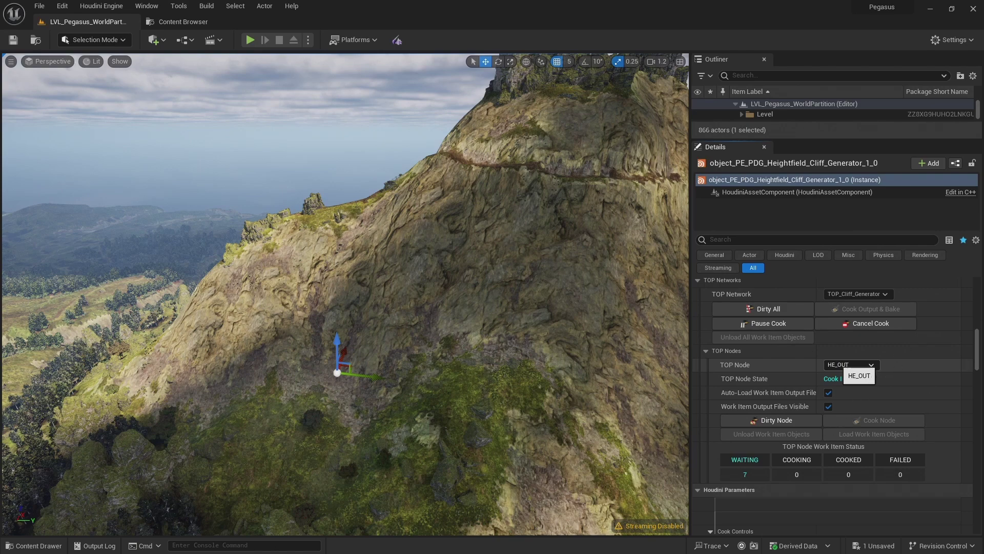
drag(767, 139, 774, 289)
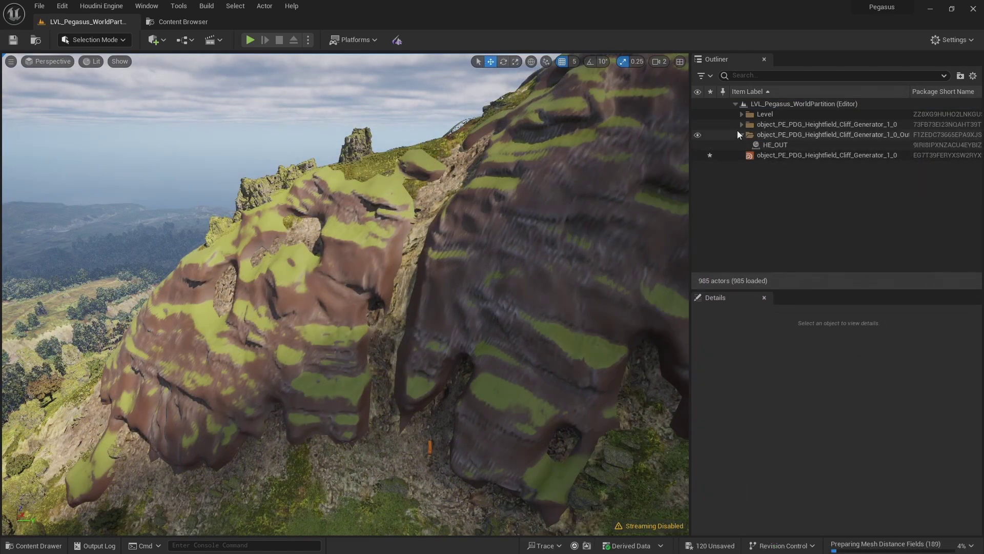
Check the baked cliff actors and Cliffs meshes carry padded names like cliff_0000_0000
click(741, 125)
click(756, 130)
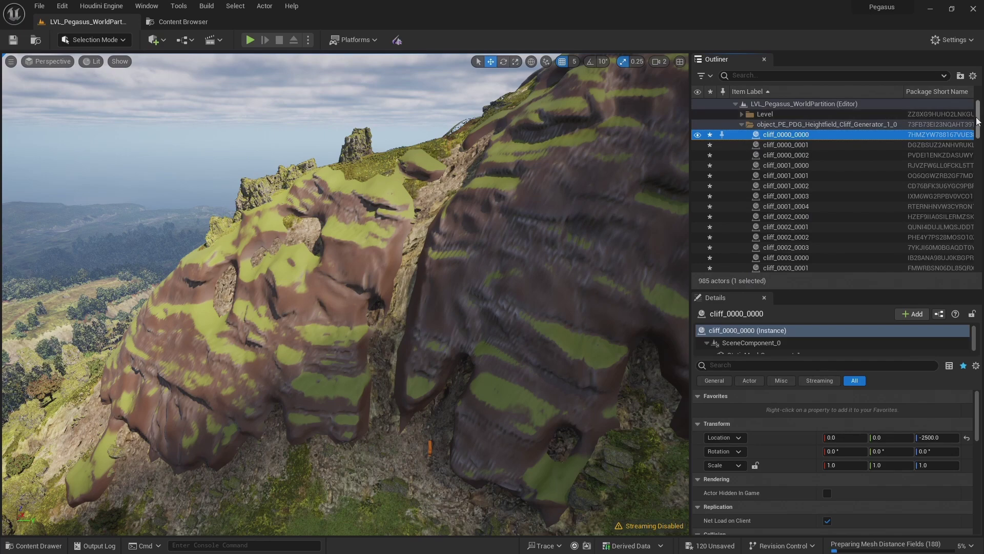
scroll(979, 134, down, 2)
scroll(979, 135, down, 12)
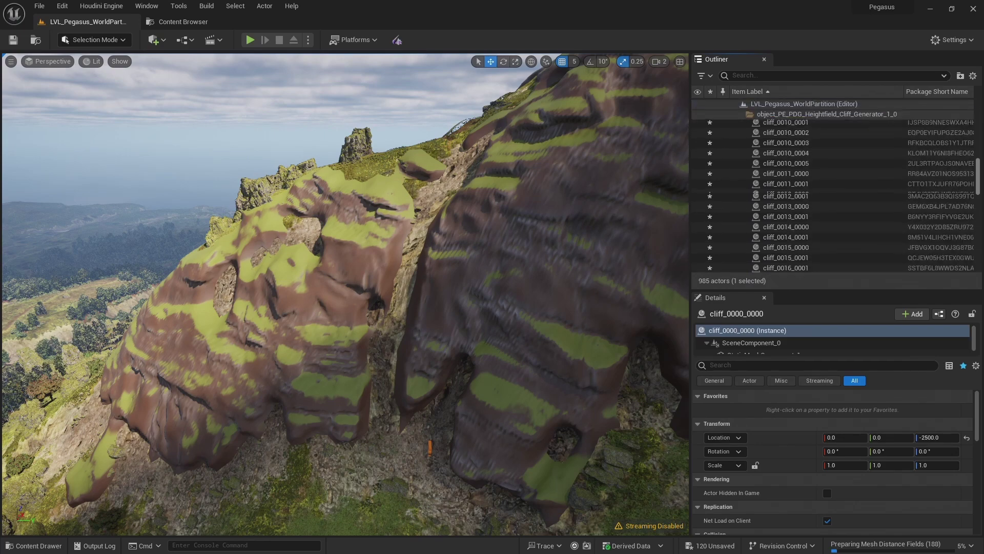
click(174, 19)
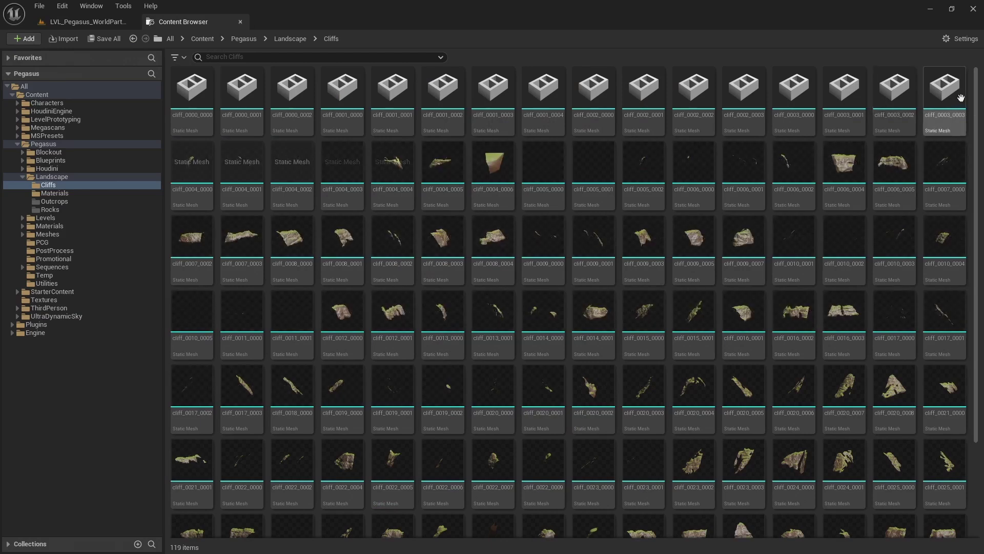
scroll(976, 101, down, 3)
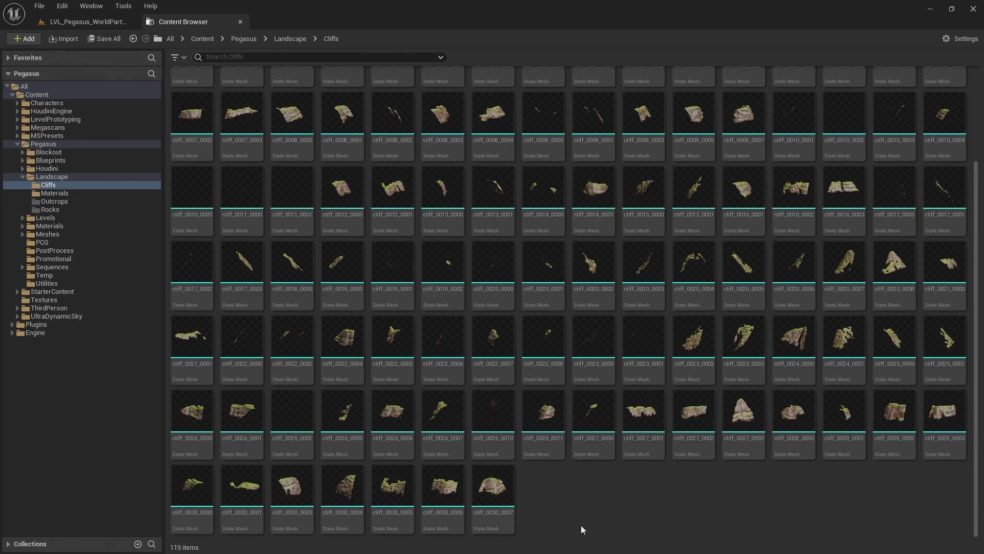
click(89, 22)
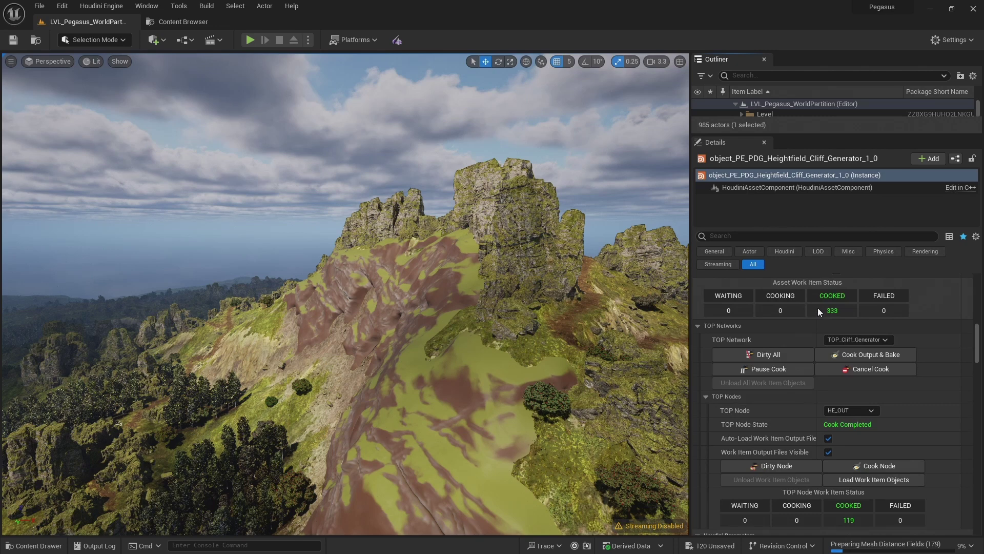
Confirm 119 work items cooked with 0 failed, and fly the camera toward the cliff face
scroll(818, 309, down, 10)
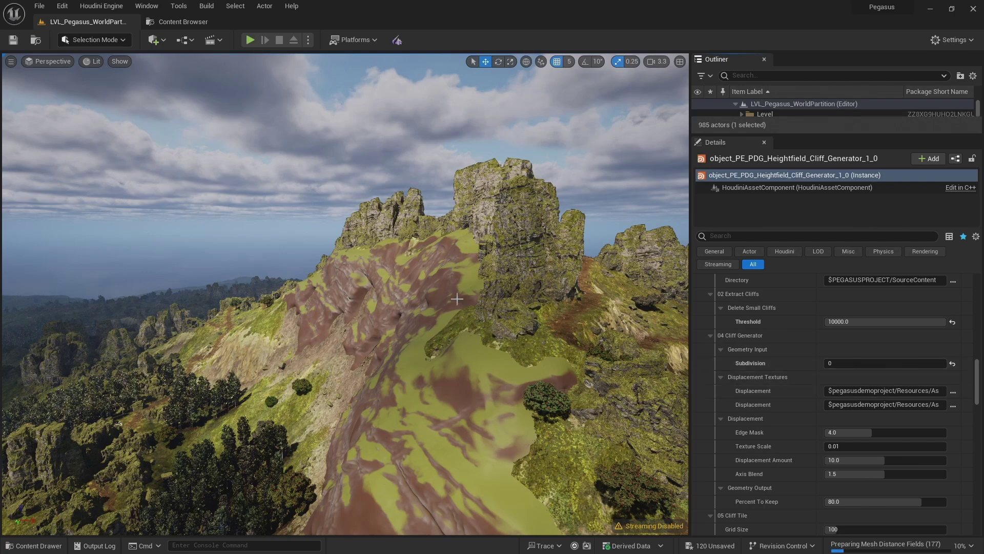
right_drag(457, 298, 457, 298)
scroll(457, 298, down, 1)
scroll(820, 359, up, 5)
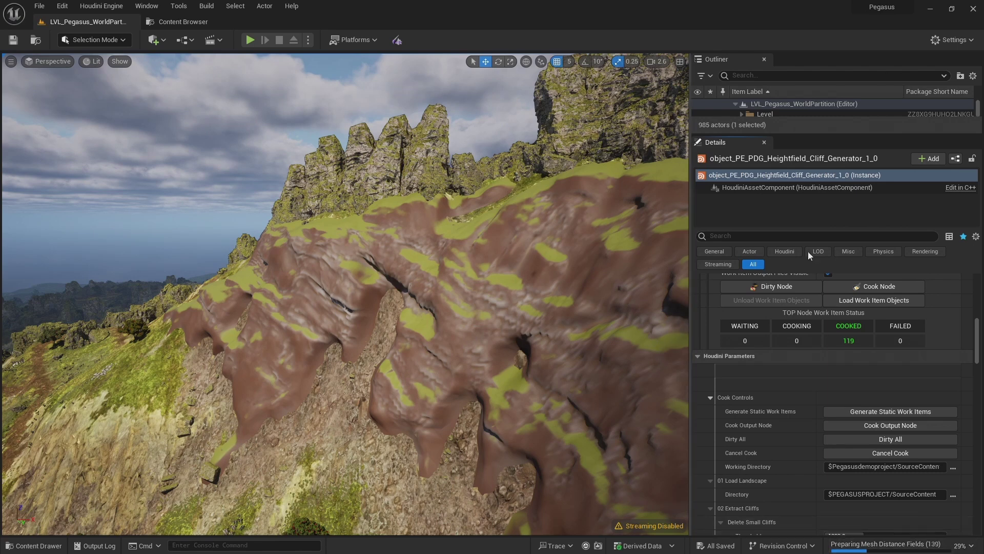
key(alt+Tab)
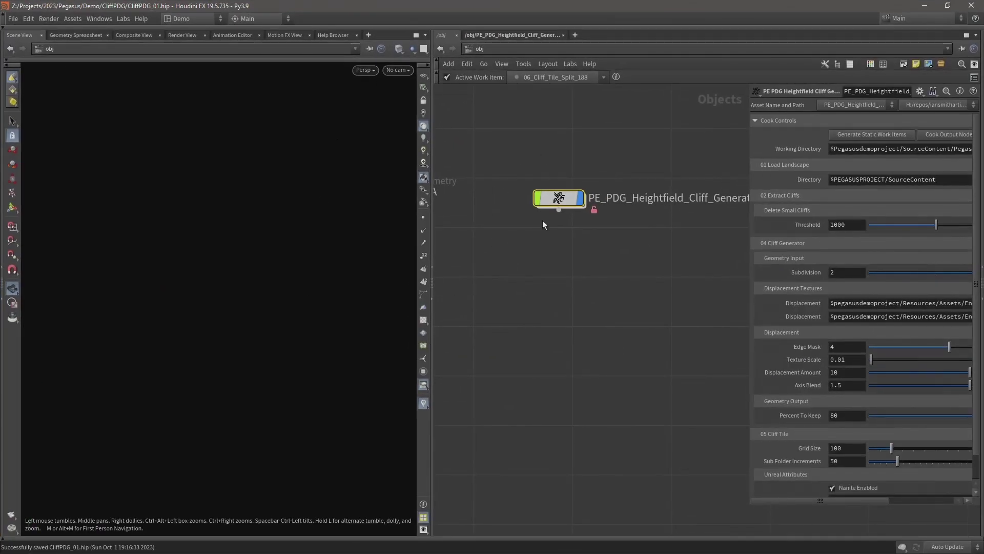
mouse_move(552, 198)
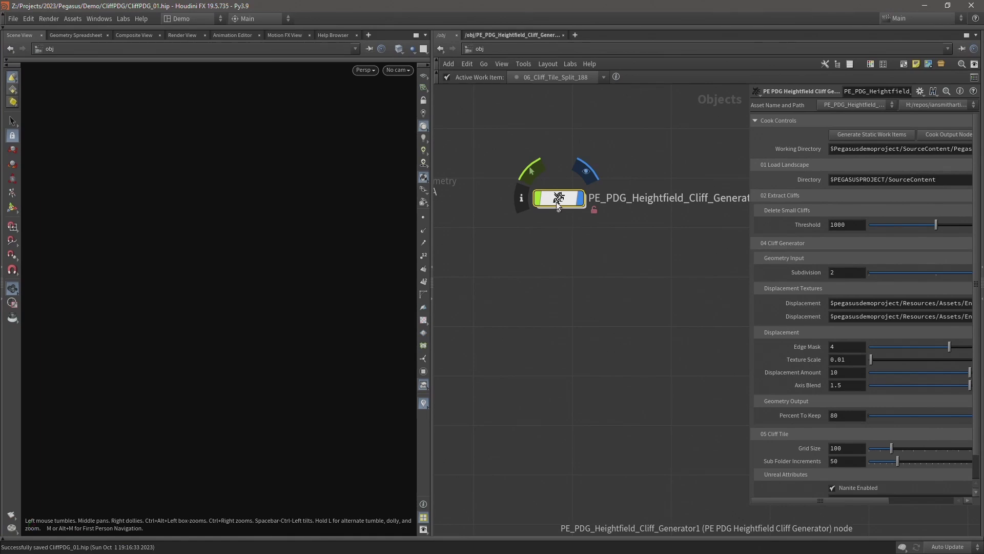